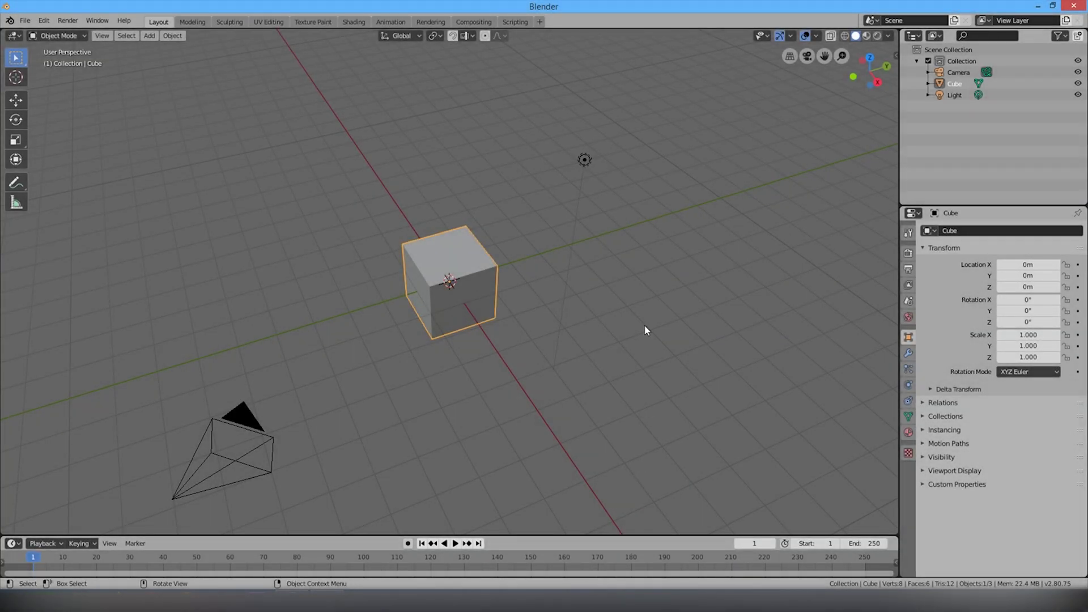
Orbit and zoom the viewport to face the default cube in Front Orthographic view.
key("alt")
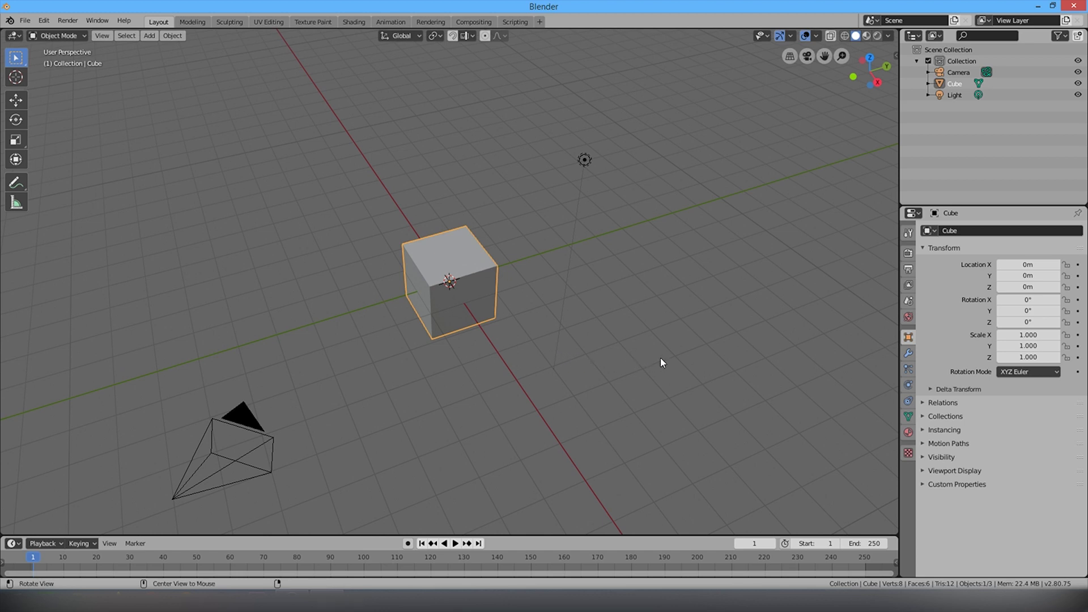
mouse_move(742, 413)
middle_mouse_down()
mouse_move(655, 390)
mouse_move(464, 178)
middle_mouse_up()
scroll(519, 259, "up", 3)
scroll(590, 286, "up", 2)
mouse_move(590, 286)
middle_mouse_down()
mouse_move(206, 328)
mouse_move(80, 379)
mouse_move(594, 304)
middle_mouse_up()
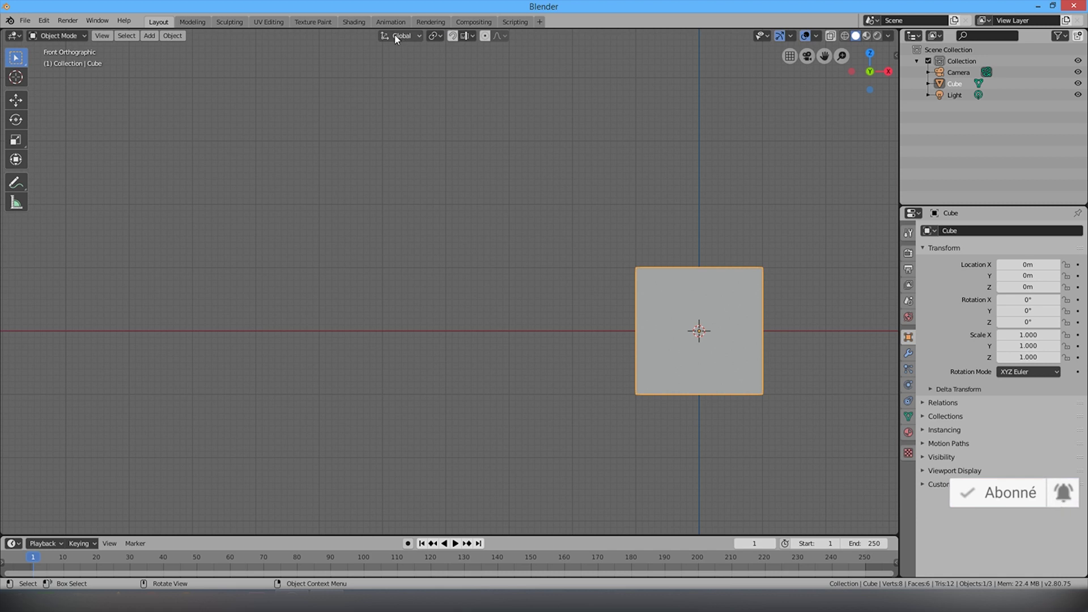
Raise the cube 1 m along Z, turn snapping off, and switch to the Animation workspace.
key("g")
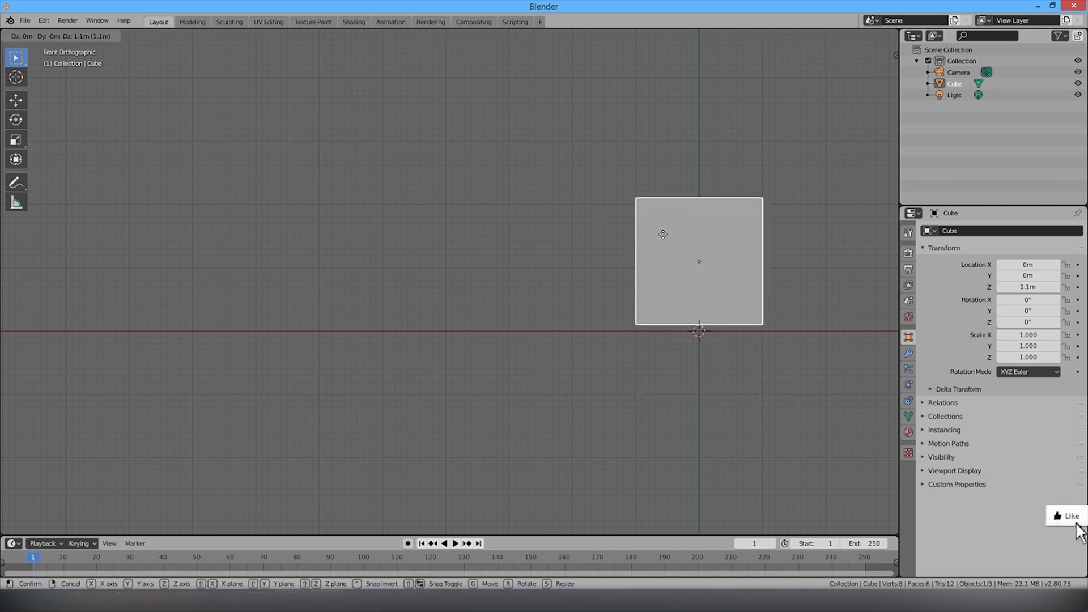
left_click(662, 245)
mouse_move(544, 213)
middle_mouse_down()
mouse_move(627, 240)
mouse_move(415, 9)
middle_mouse_up()
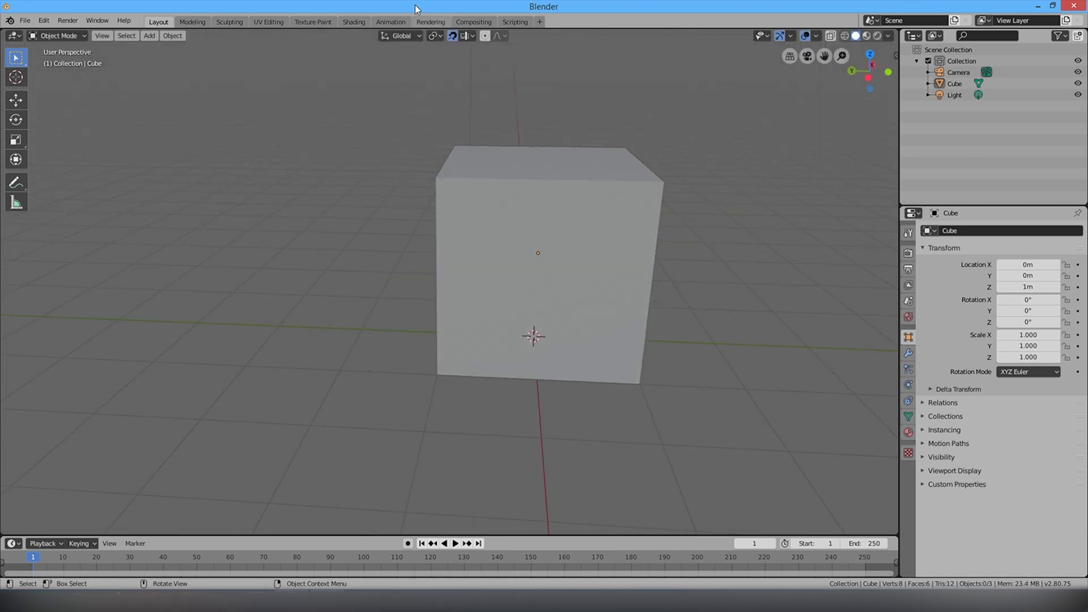
left_click(453, 36)
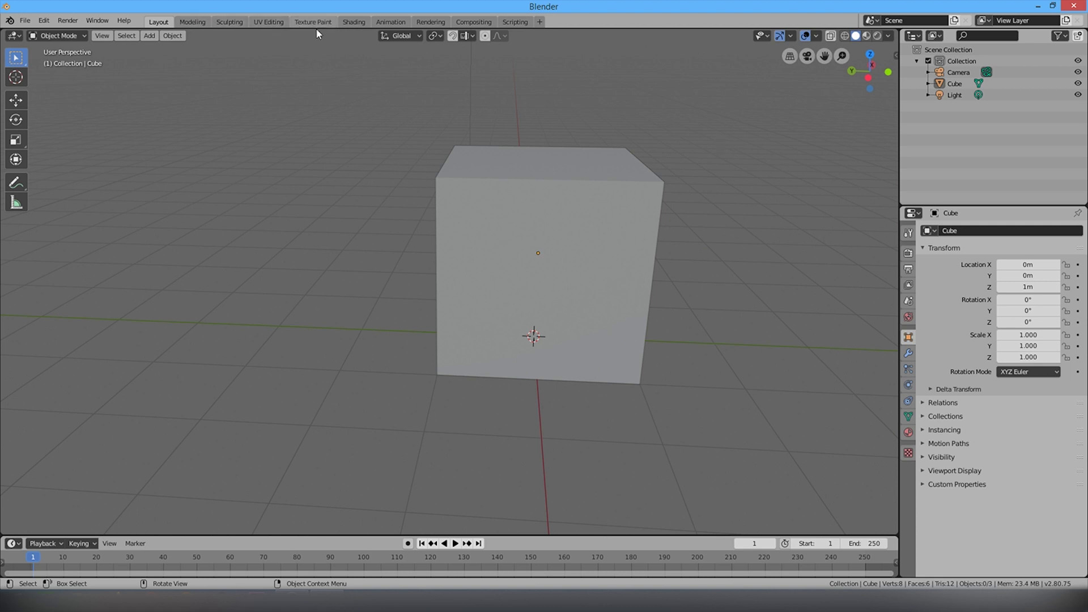
left_click(391, 21)
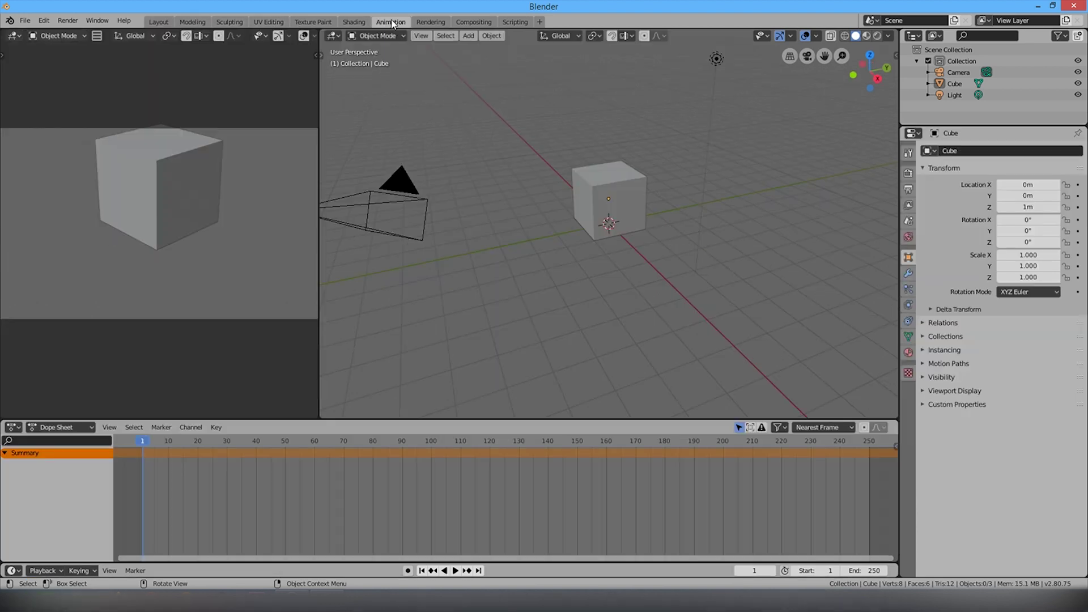
Select the cube, play the empty timeline, then return to frame 1.
scroll(636, 277, "down", 5)
scroll(635, 277, "up", 5)
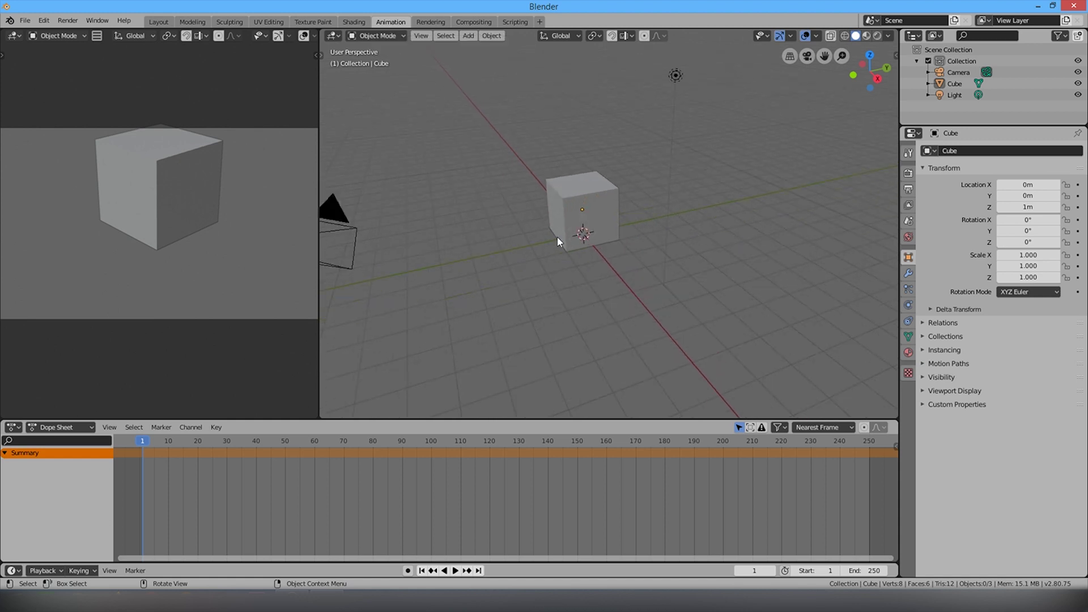
scroll(555, 248, "up", 5)
mouse_move(664, 276)
middle_mouse_down()
mouse_move(583, 270)
mouse_move(678, 226)
mouse_move(685, 253)
middle_mouse_up()
left_click(595, 193)
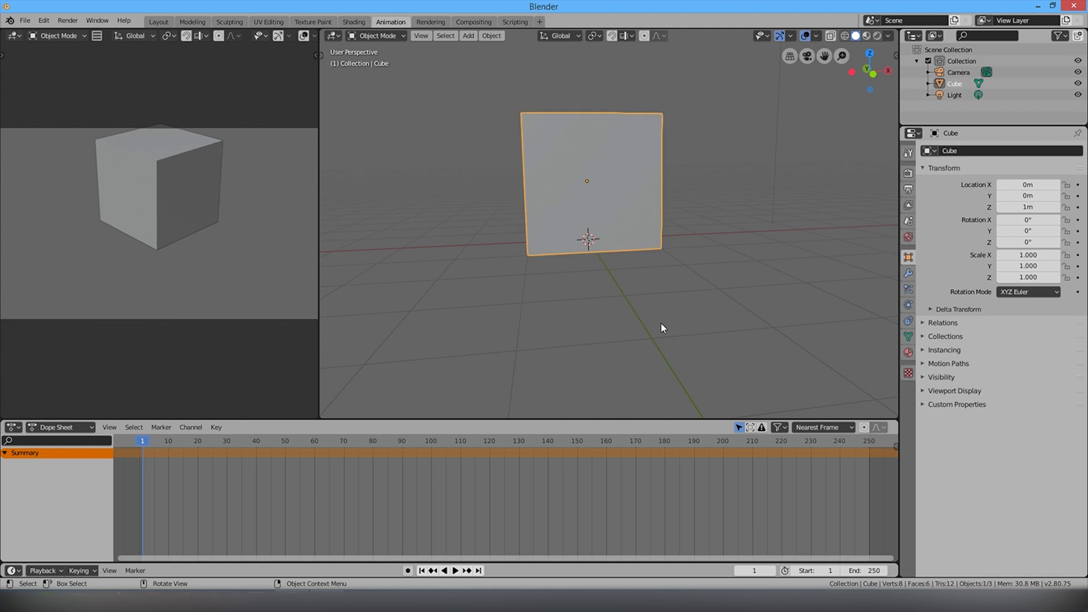
left_click(456, 570)
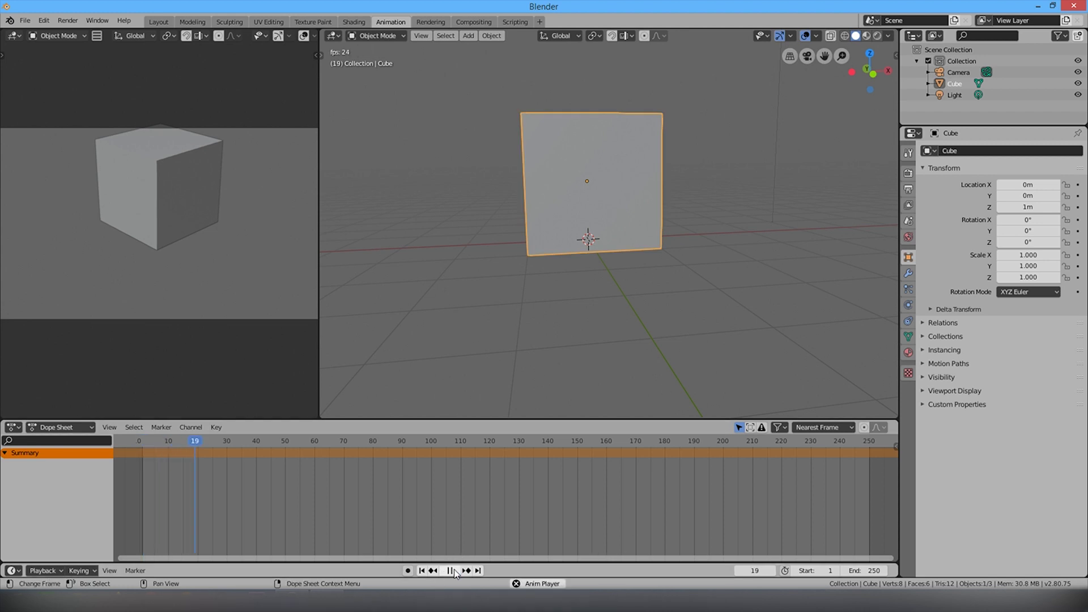
left_click(455, 573)
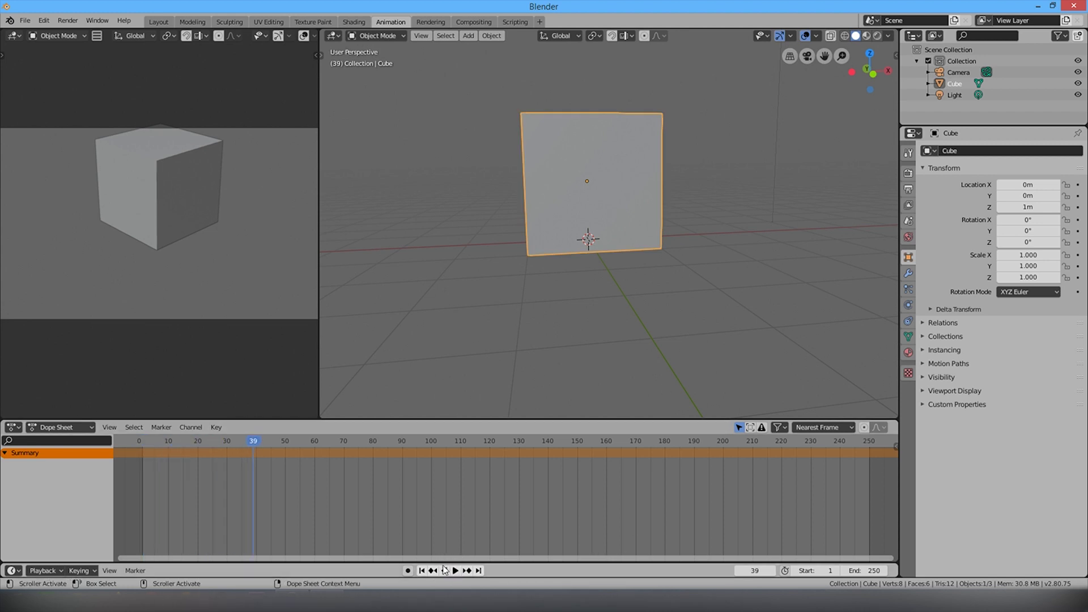
left_click(421, 571)
Orbit and zoom around the cube to view it slightly from above.
mouse_move(652, 198)
middle_mouse_down()
mouse_move(688, 164)
mouse_move(672, 182)
middle_mouse_up()
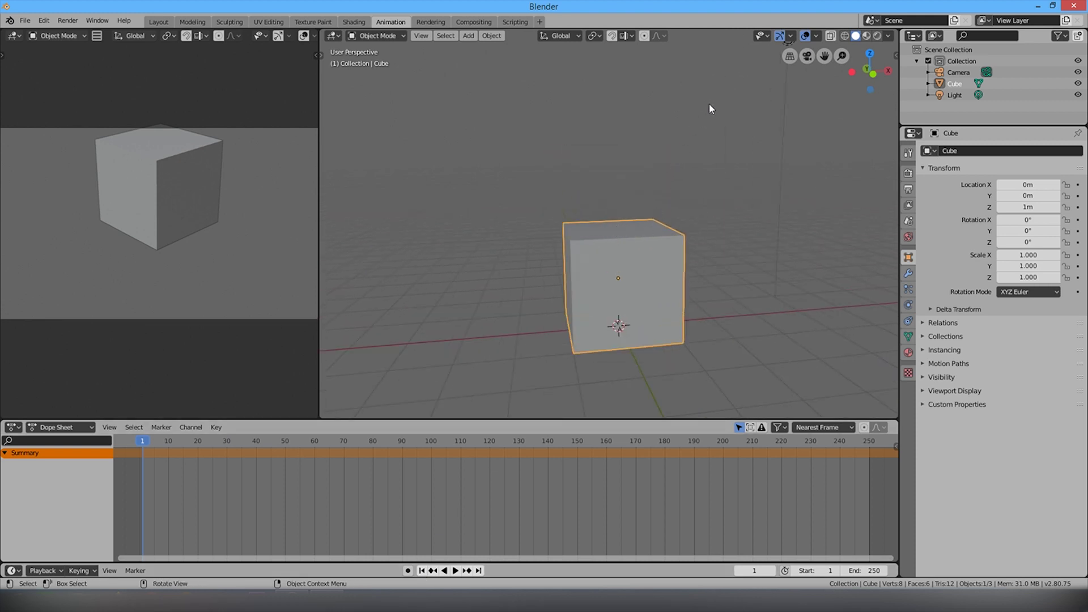
middle_click_drag(645, 280, 652, 319)
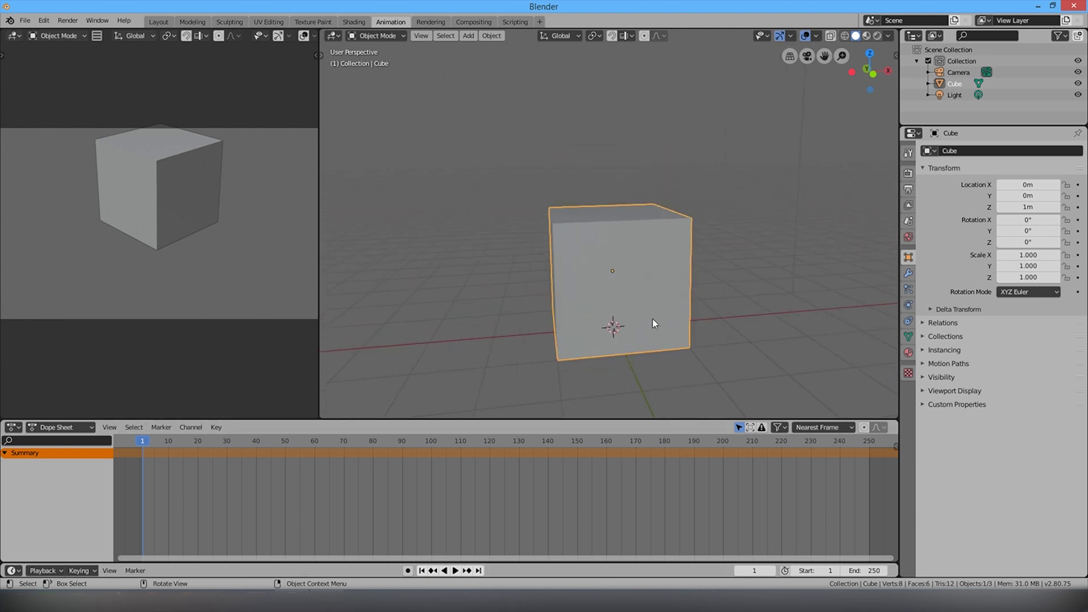
scroll(646, 238, "down", 5)
scroll(701, 309, "up", 5)
middle_click_drag(546, 301, 452, 286)
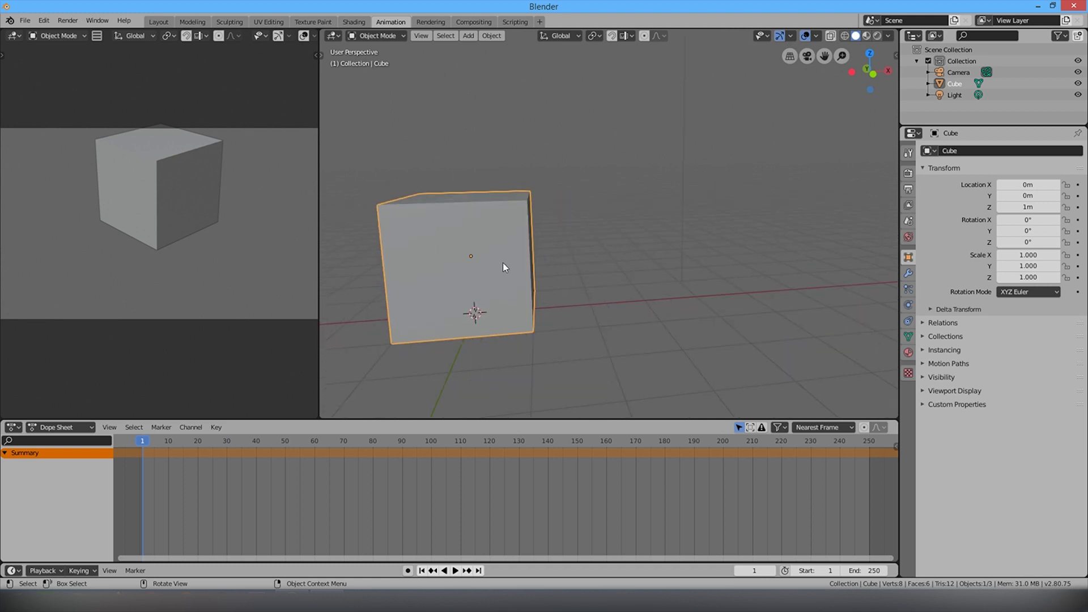
scroll(476, 267, "down", 5)
scroll(729, 185, "up", 5)
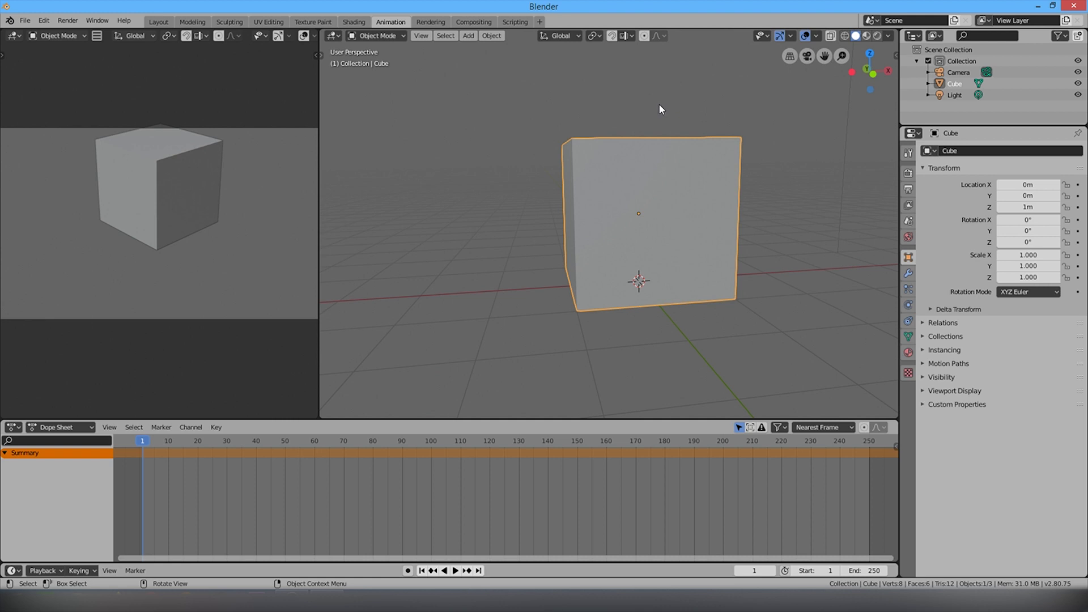
key("i")
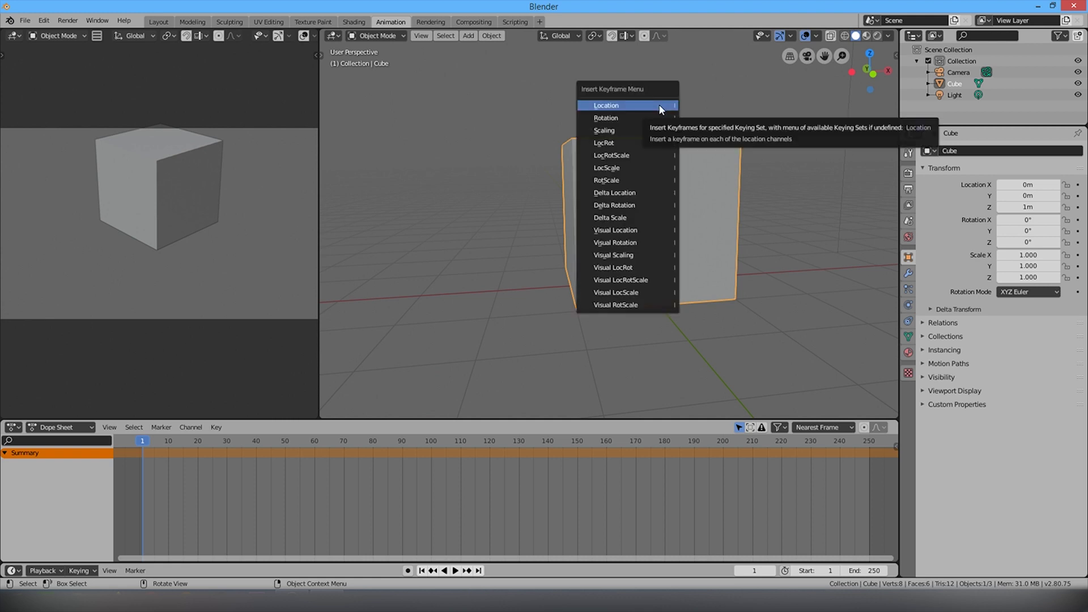
Insert a LocRotScale keyframe for the cube at frame 1, creating its CubeAction.
left_click(646, 156)
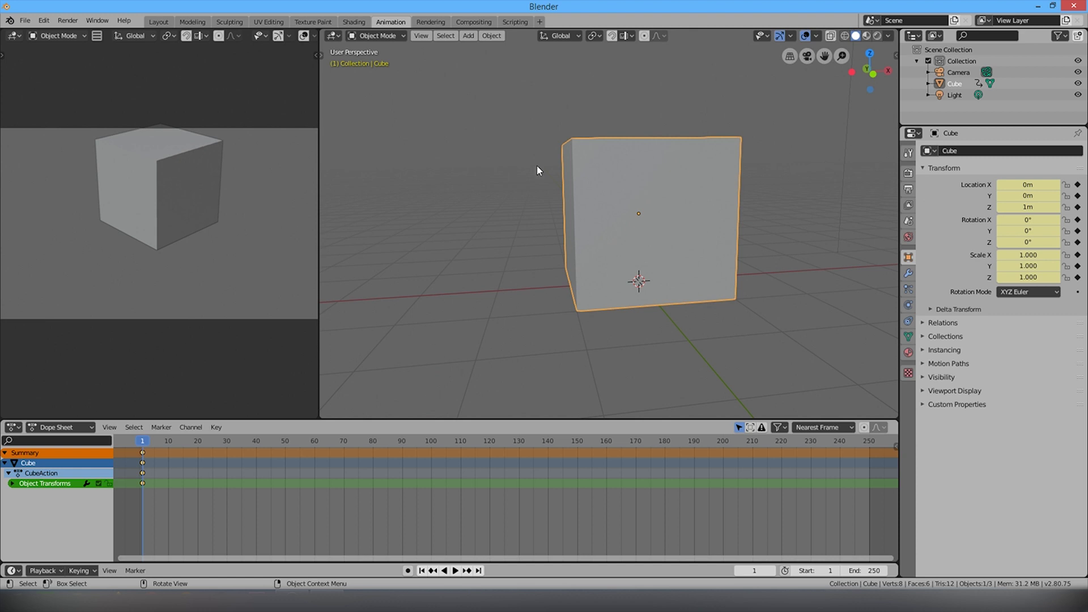
key("i")
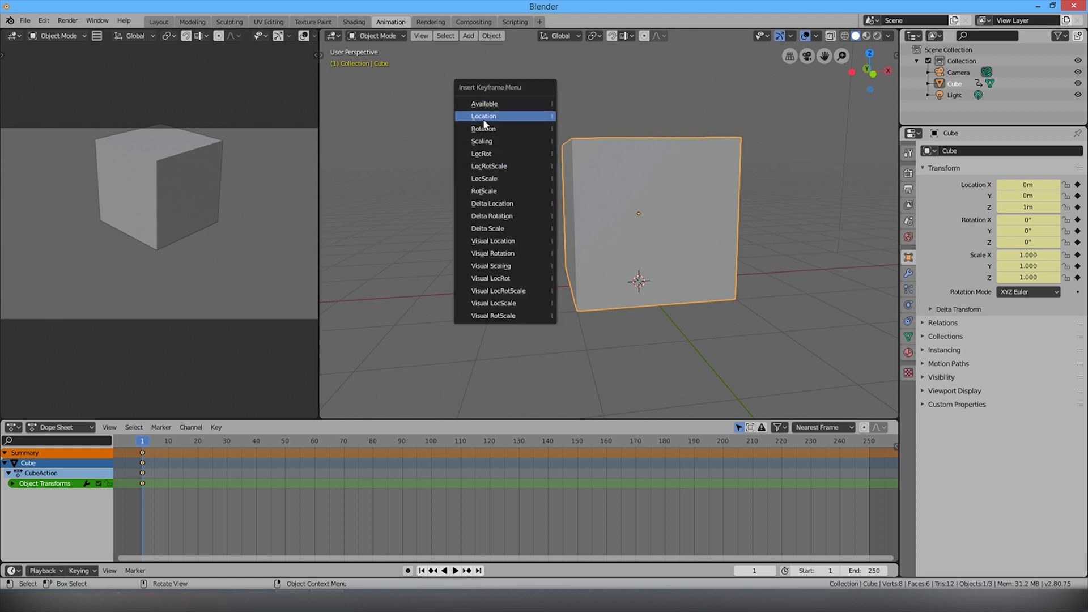
left_click(499, 166)
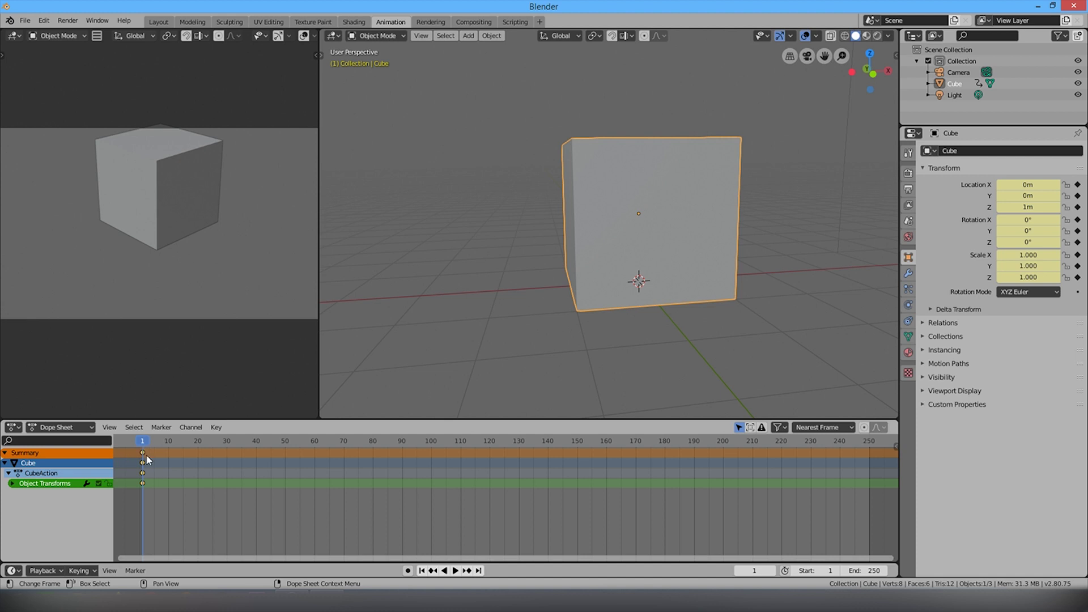
scroll(435, 362, "down", 5)
middle_click_drag(681, 260, 640, 308)
scroll(640, 308, "down", 3)
scroll(478, 368, "up", 3)
Play the timeline and stop the playhead at frame 100.
left_click(455, 571)
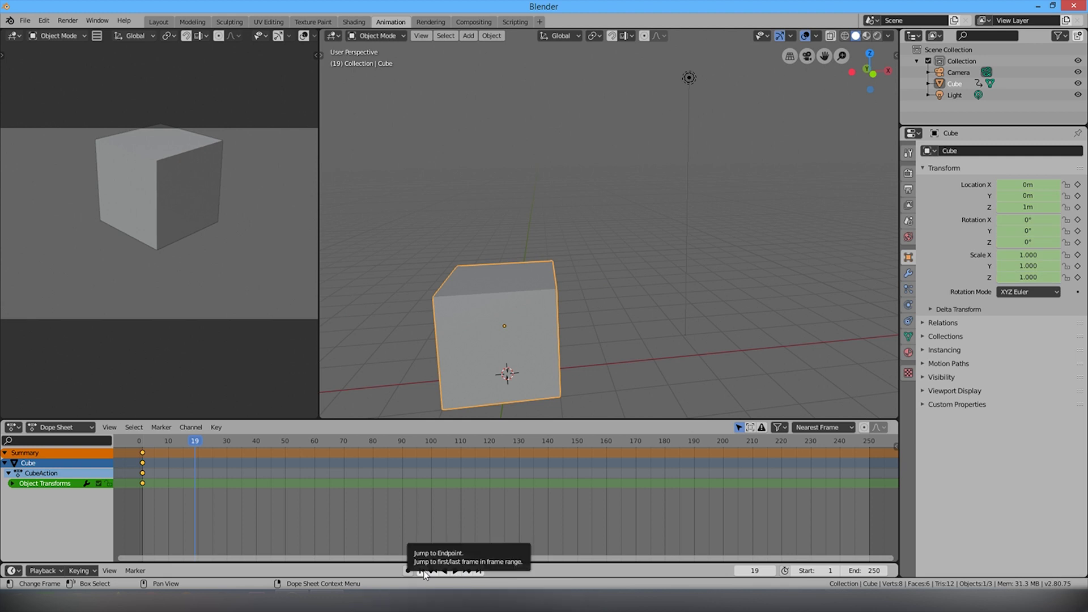
key("Escape")
key("space")
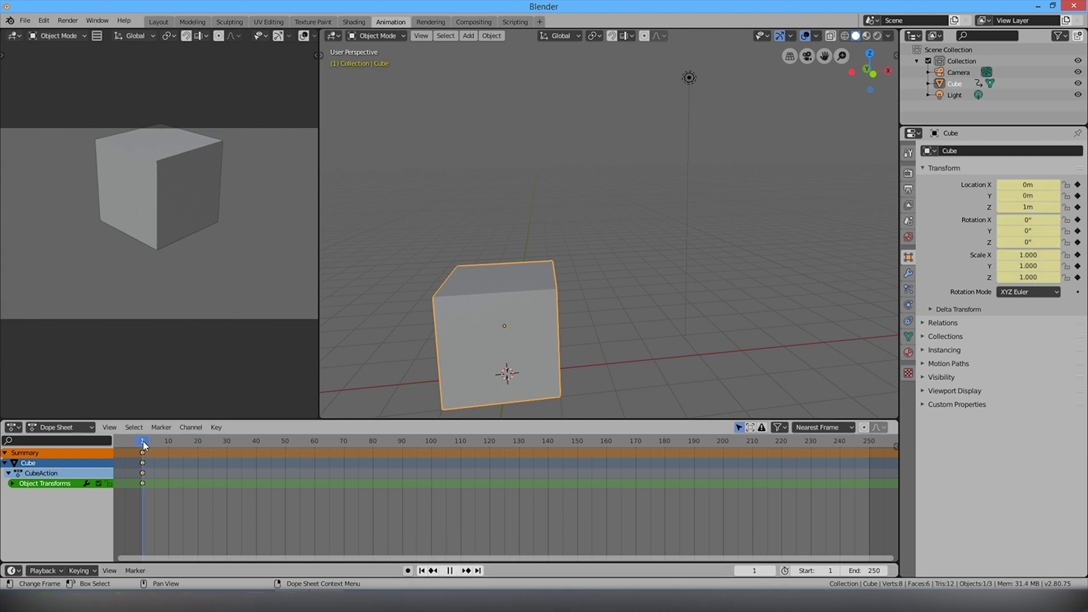
mouse_move(168, 440)
left_mouse_down()
mouse_move(229, 454)
mouse_move(430, 464)
left_mouse_up()
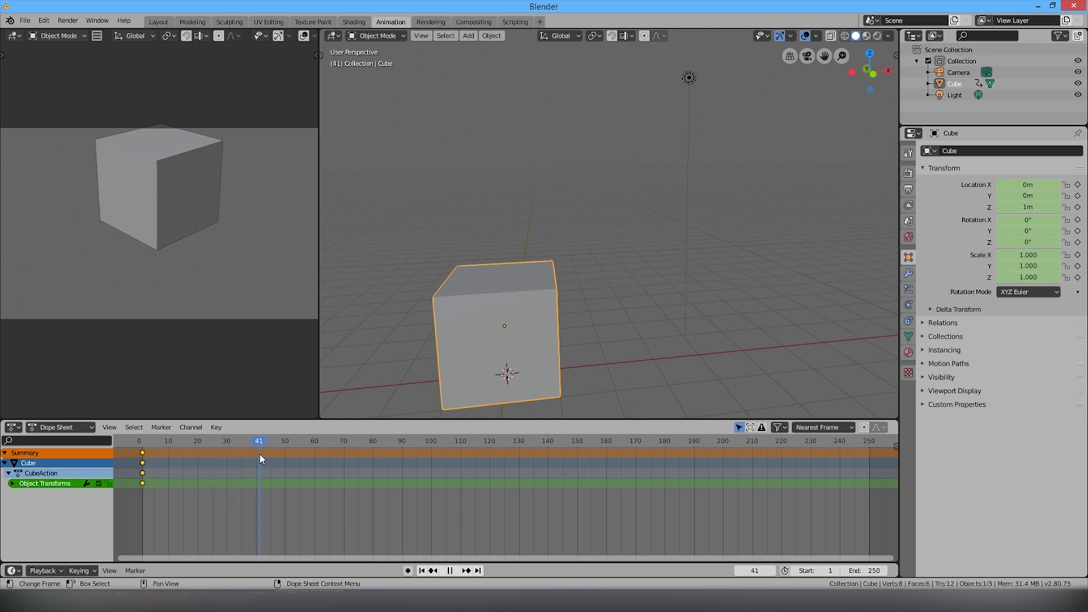
key("space")
middle_click_drag(505, 304, 503, 321)
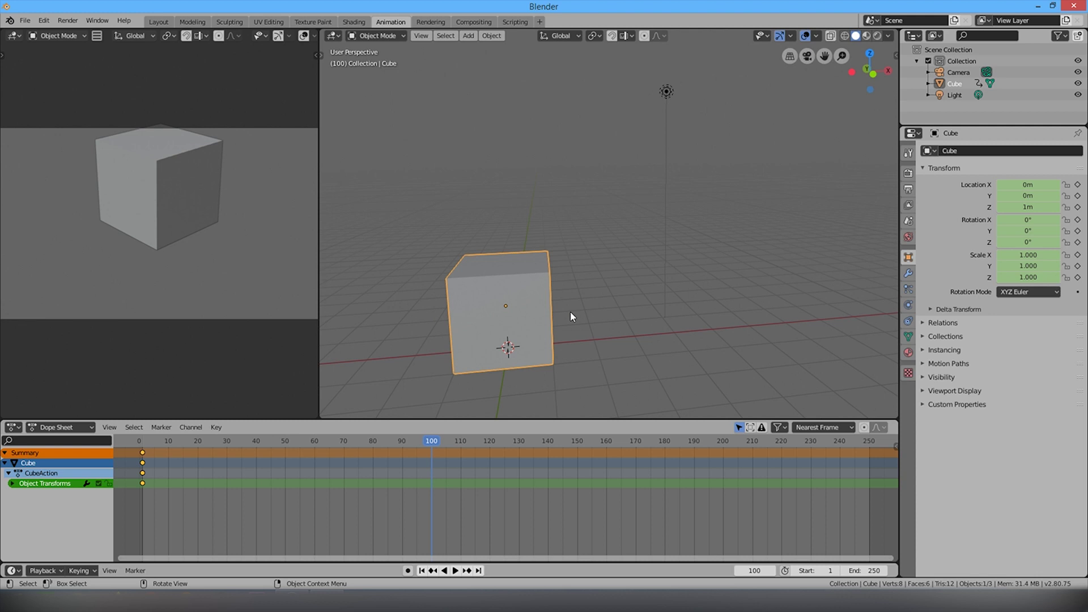
Try Z and X moves and a rotation on the cube, cancelling each one.
key("g")
key("z")
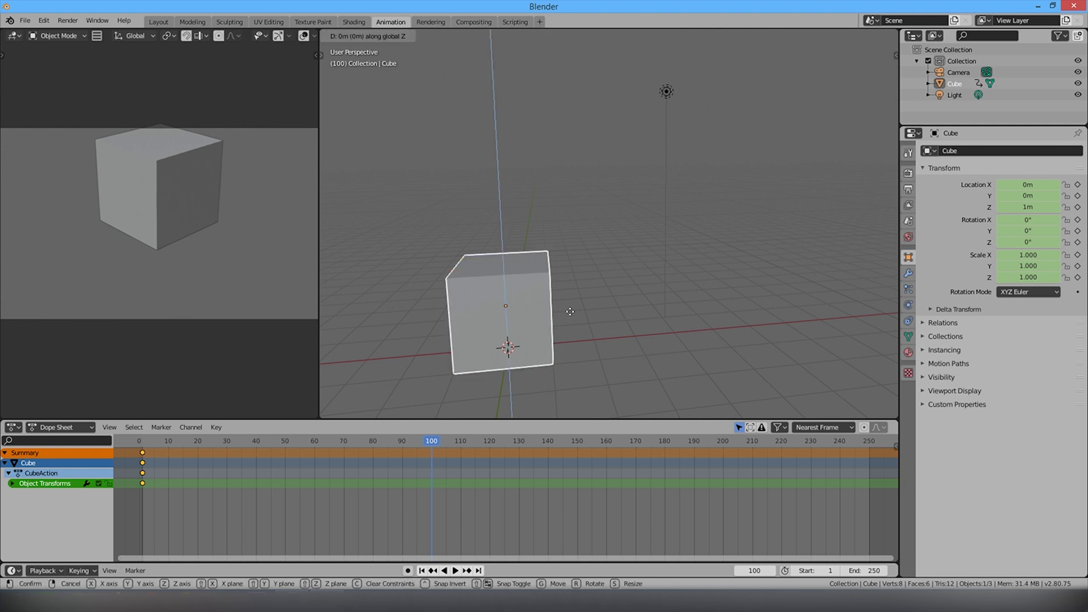
key("Escape")
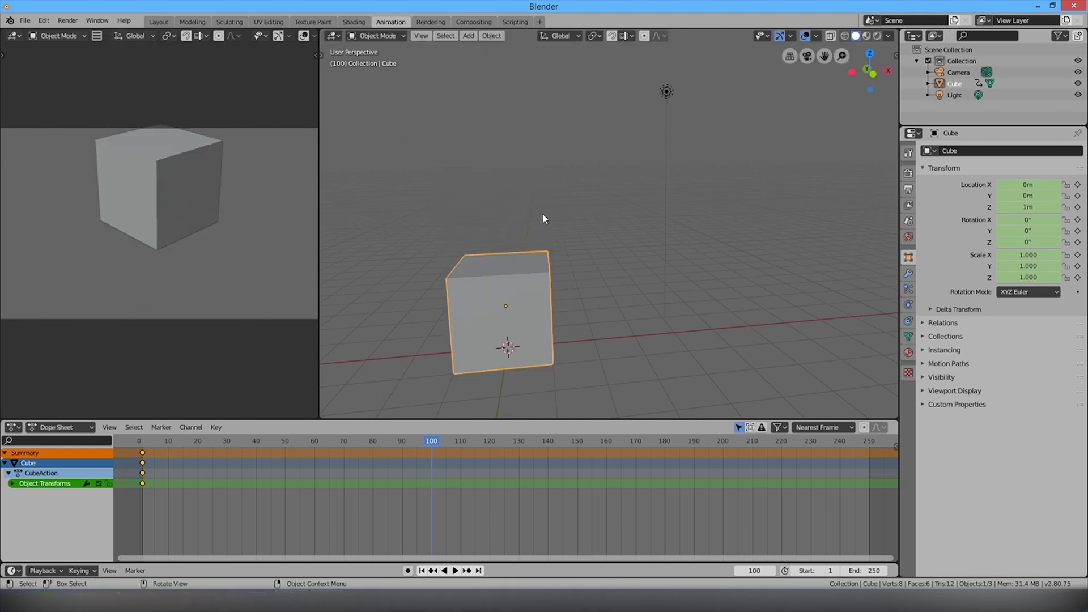
key("g")
key("x")
key("Escape")
key("r")
key("Escape")
middle_click_drag(502, 322, 448, 336)
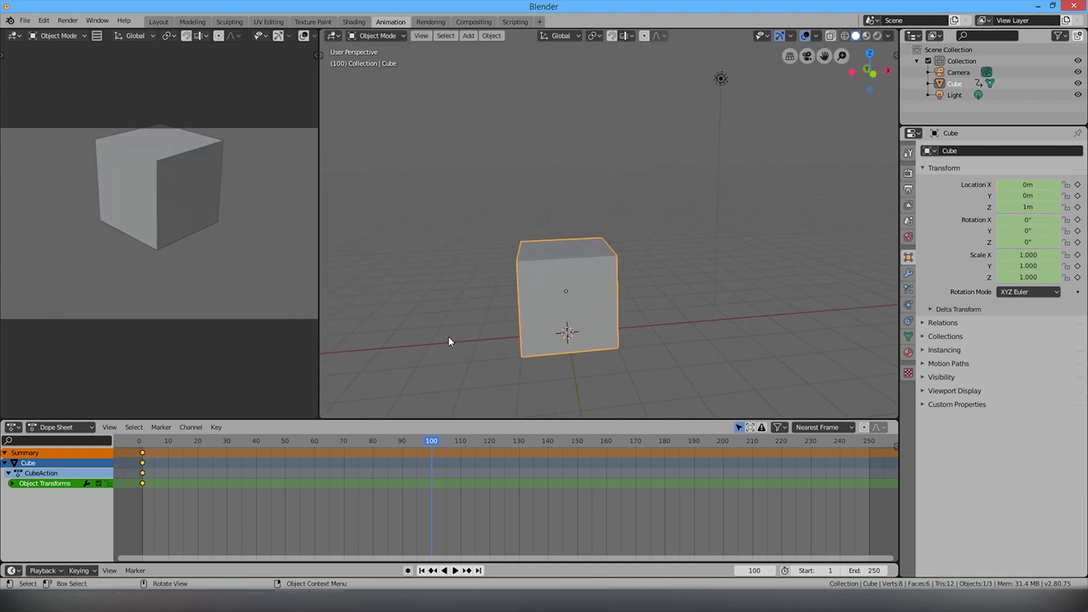
Raise the cube along Z to 5.232 m at frame 100.
key("g")
key("x")
right_click(512, 297)
key("g")
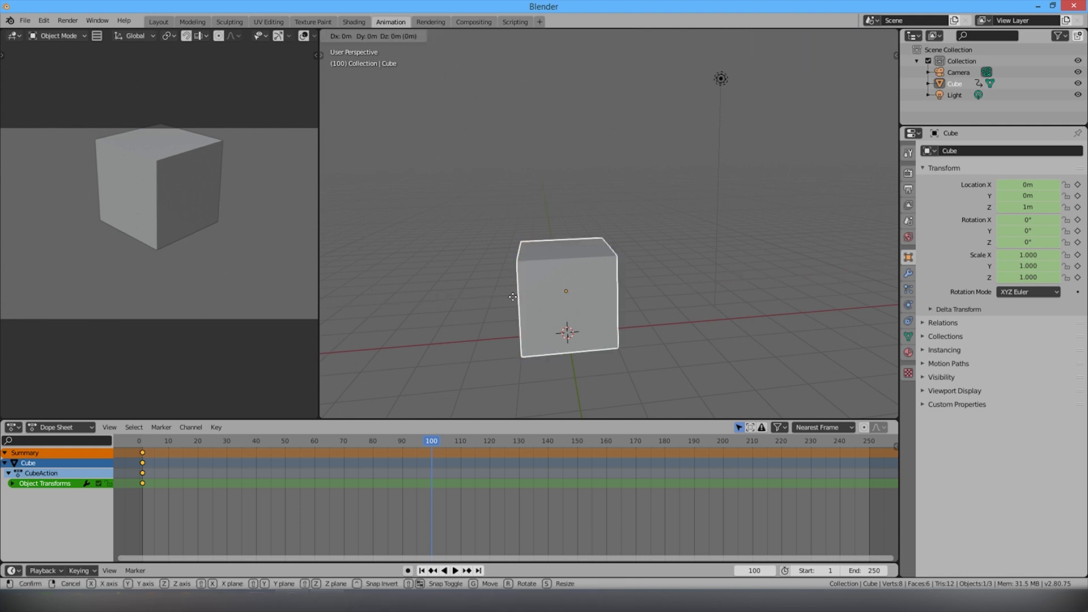
key("z")
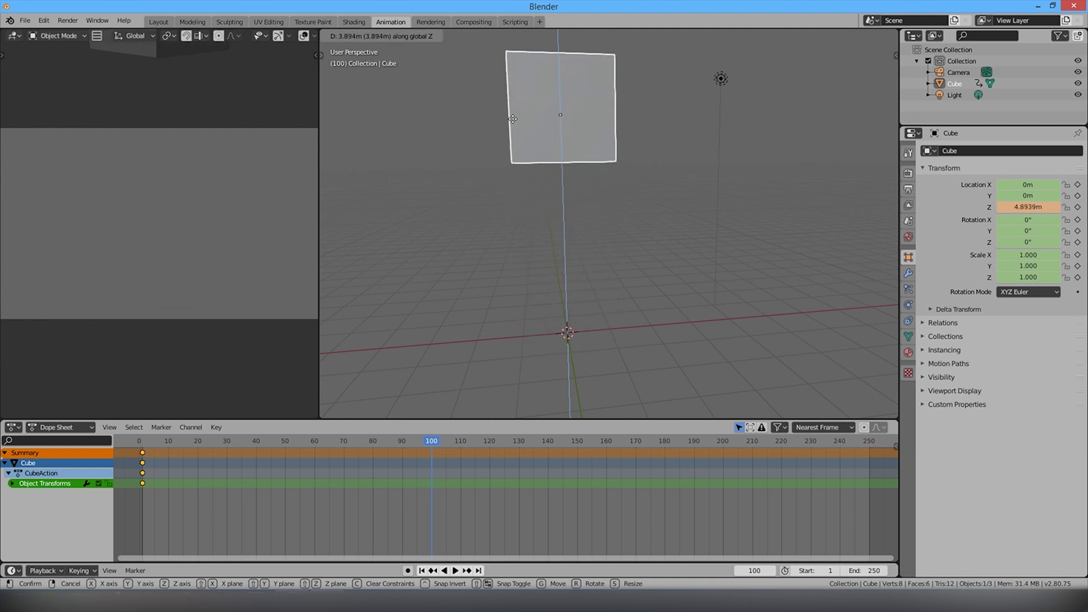
left_click(518, 108)
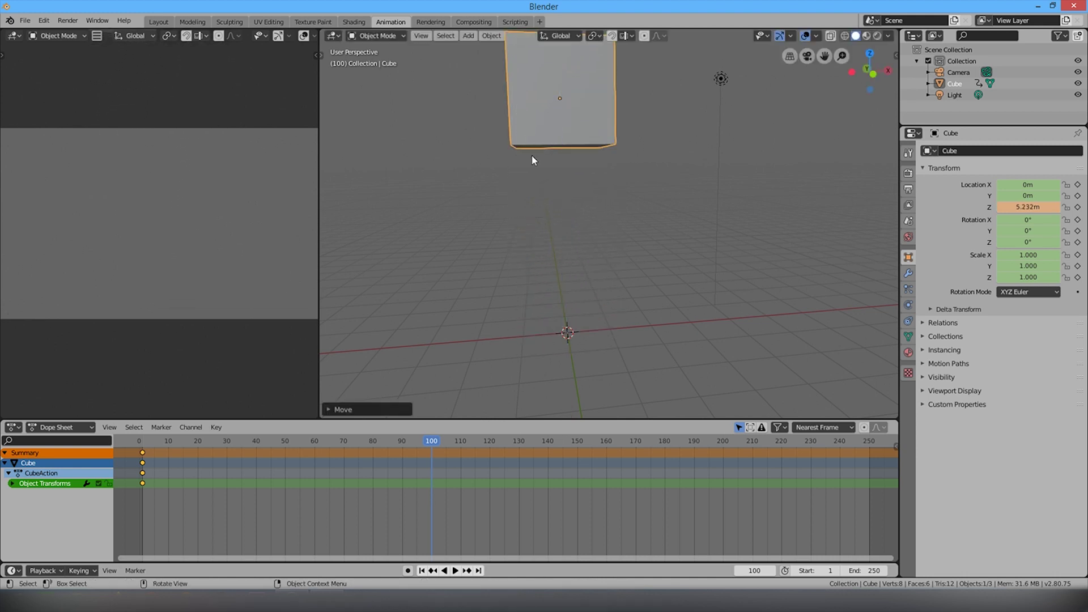
key("i")
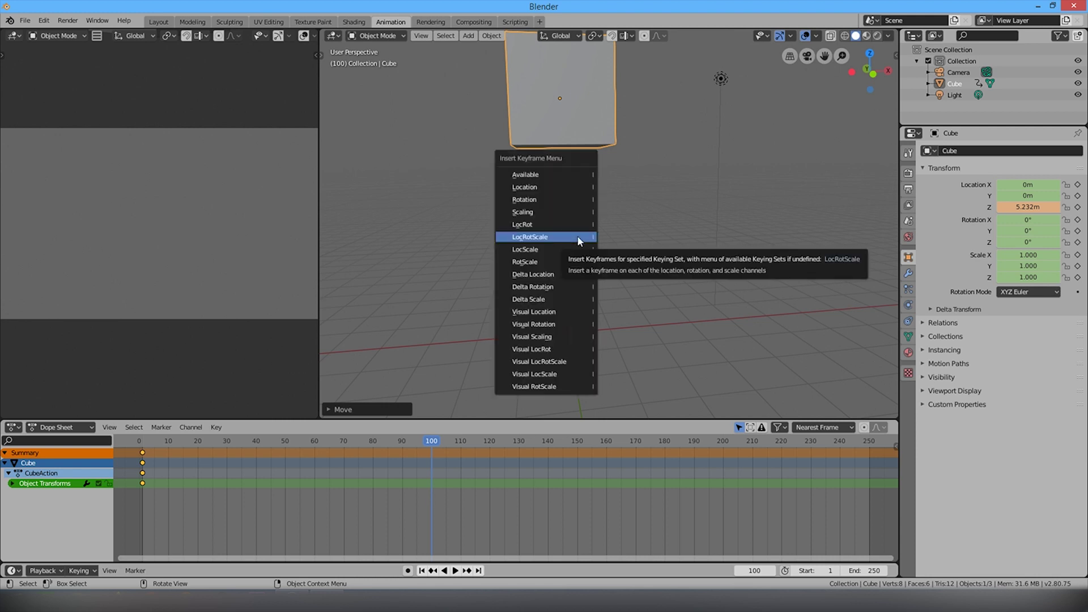
Key LocRotScale at frame 100, advance to frame 200, and select the frame-0 keyframes.
left_click(578, 241)
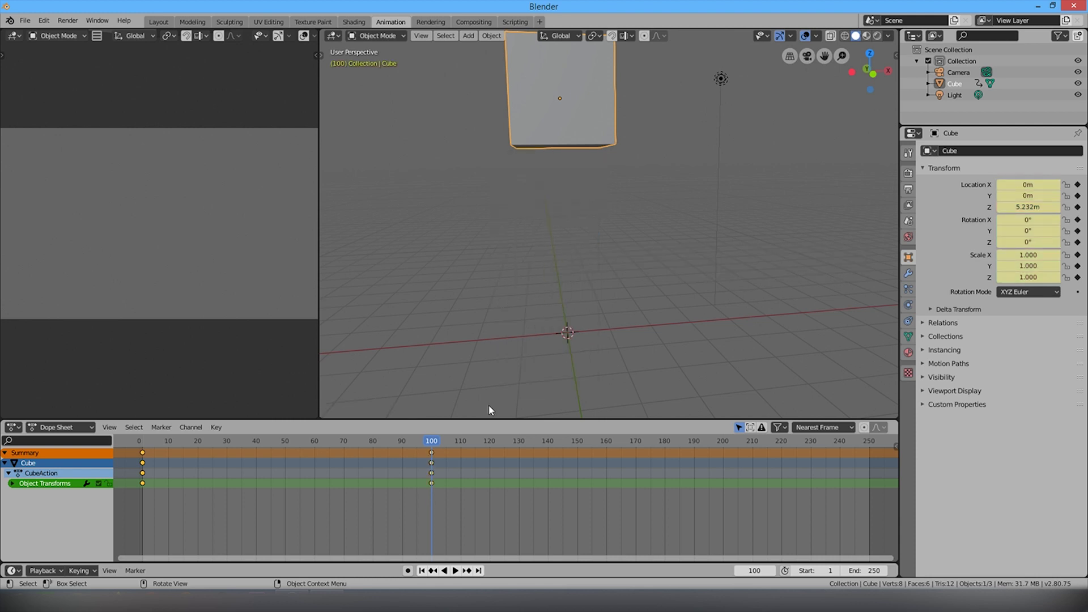
key("space")
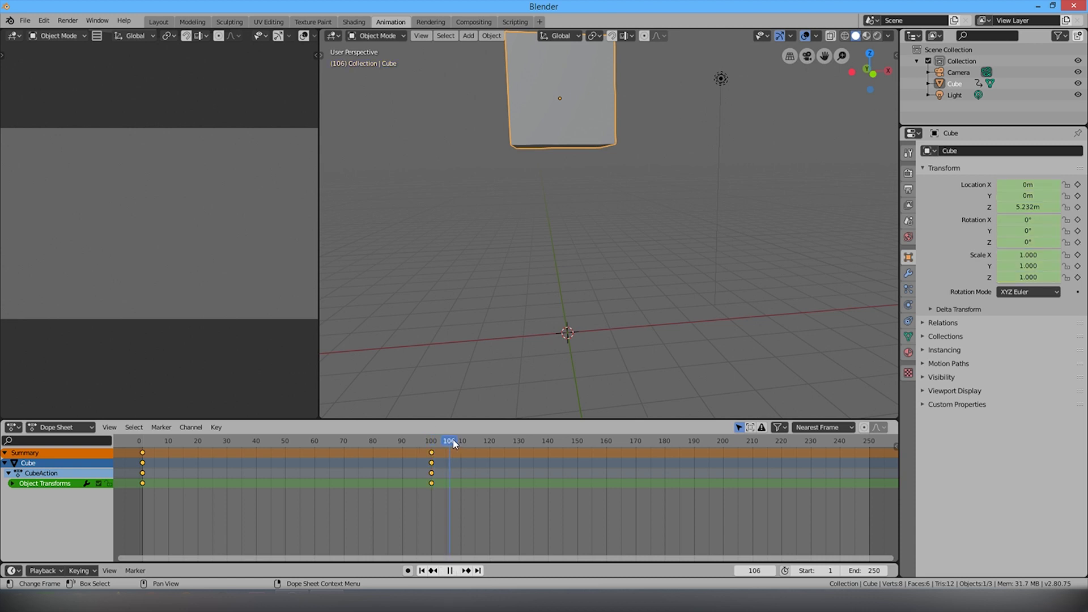
mouse_move(432, 448)
left_mouse_down()
mouse_move(620, 457)
mouse_move(723, 444)
left_mouse_up()
key("space")
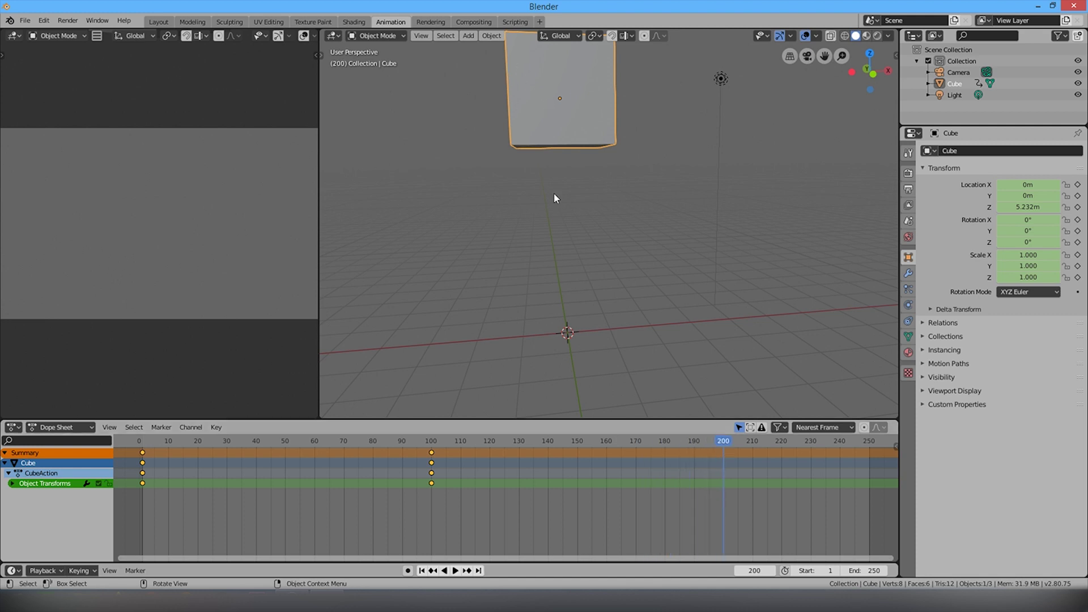
left_click_drag(162, 512, 130, 447)
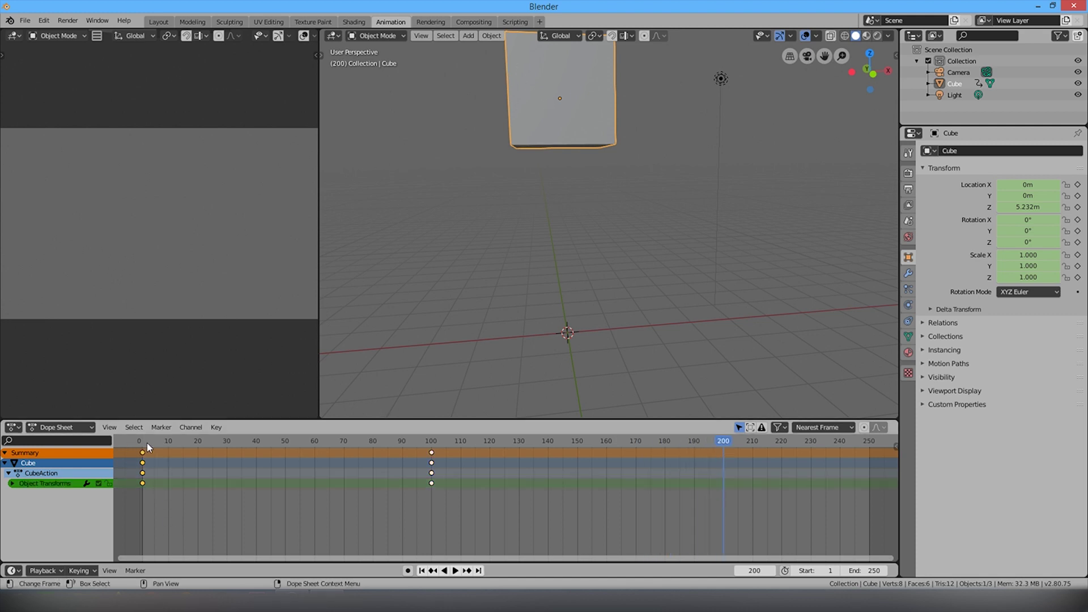
Paste the frame-0 keyframes at frame 200, then rewind to frame 1.
key("ctrl+c")
key("ctrl+v")
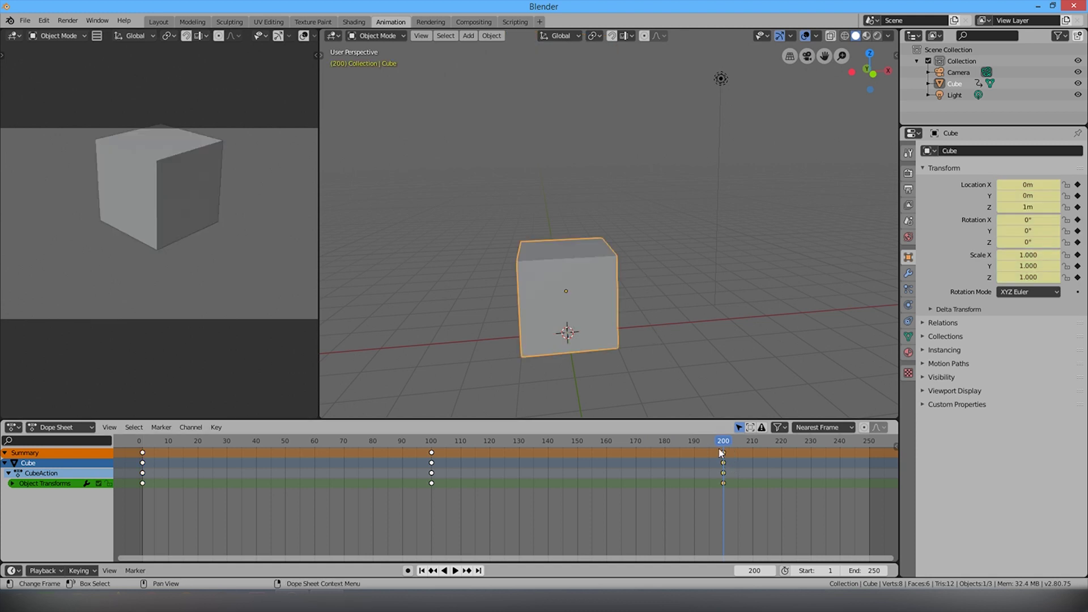
left_click(421, 571)
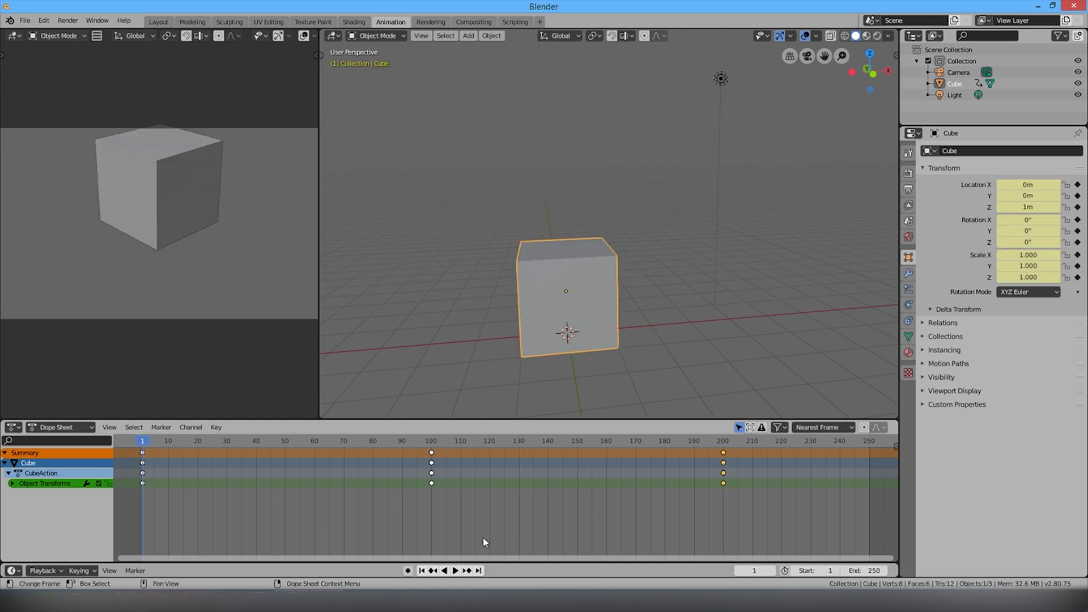
mouse_move(557, 275)
middle_mouse_down()
mouse_move(593, 311)
mouse_move(580, 301)
middle_mouse_up()
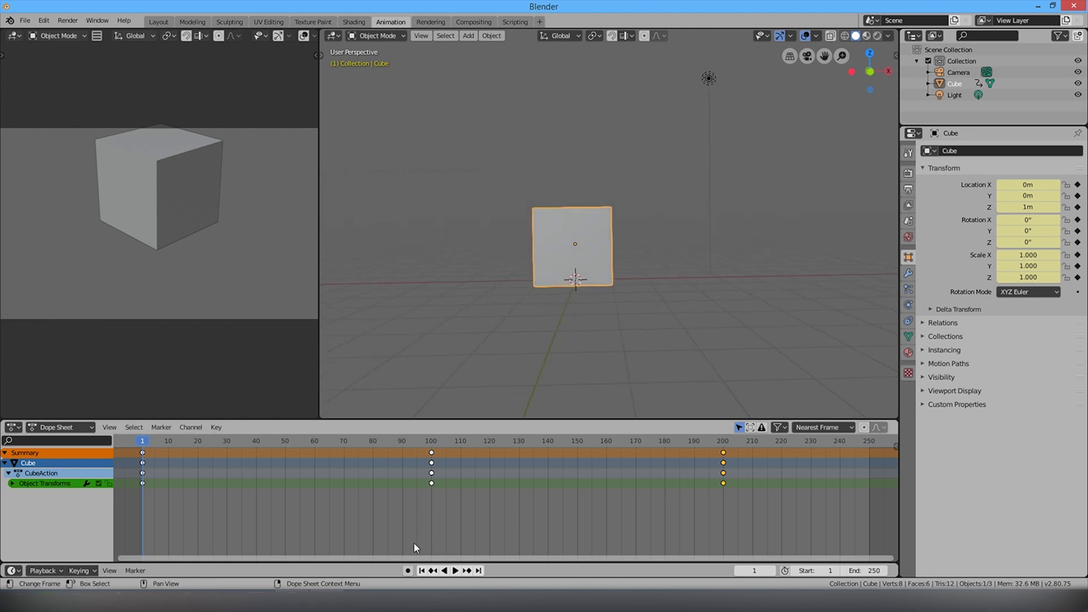
middle_click_drag(476, 193, 450, 164)
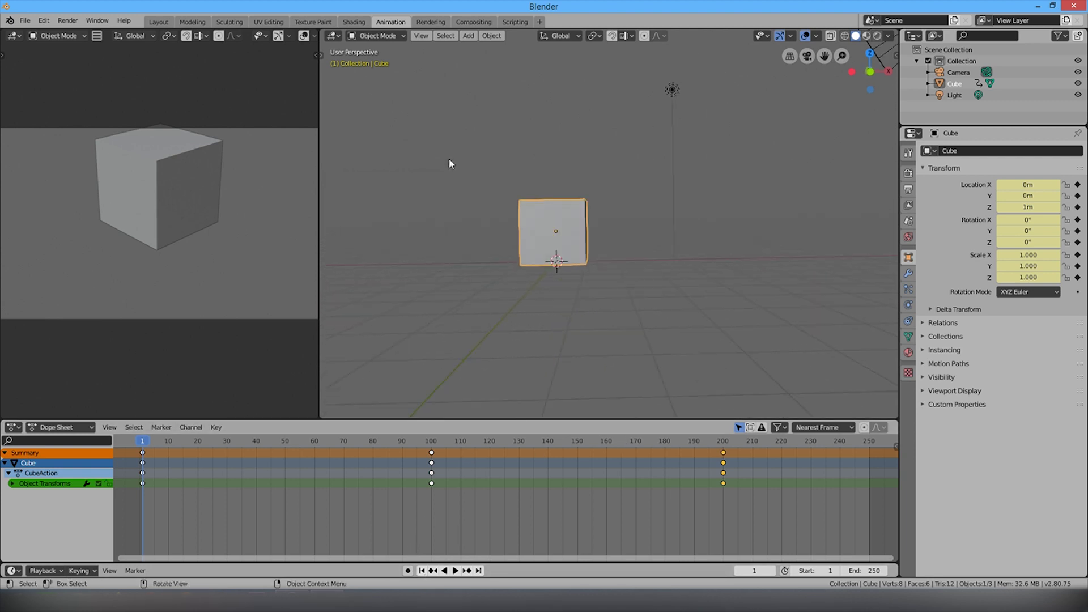
scroll(447, 164, "up", 3)
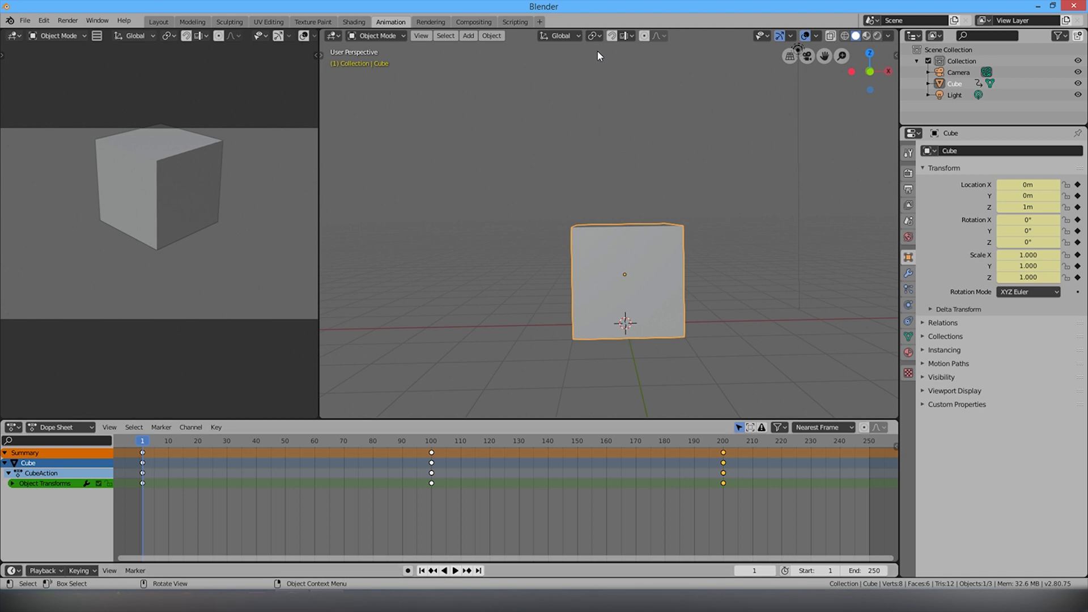
Play the rise-and-fall animation to frame 220, then reselect the cube to show its keys.
left_click(455, 571)
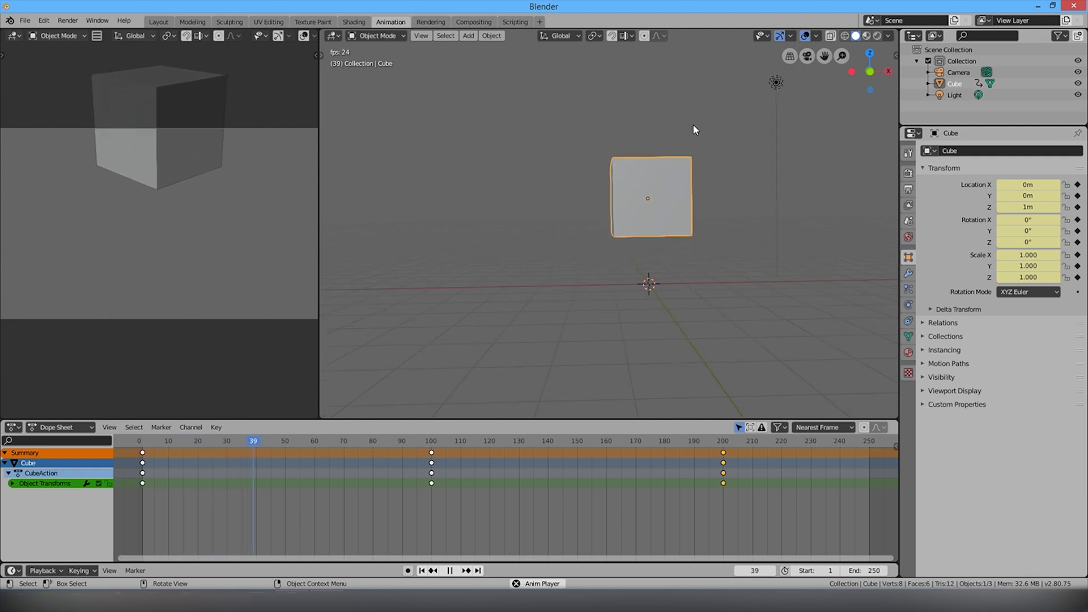
middle_click_drag(687, 139, 686, 148)
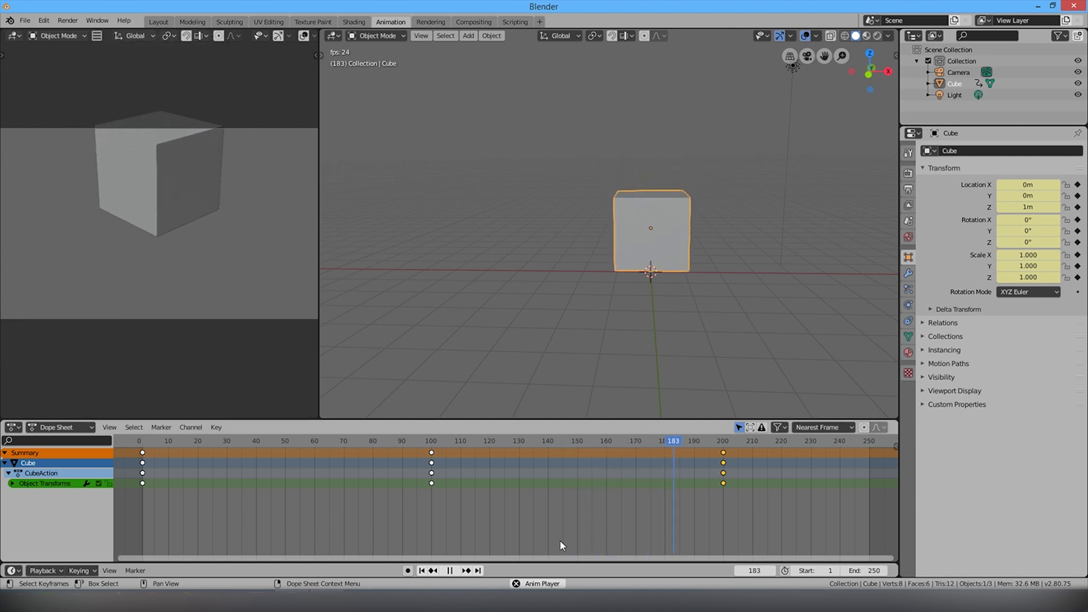
left_click(450, 571)
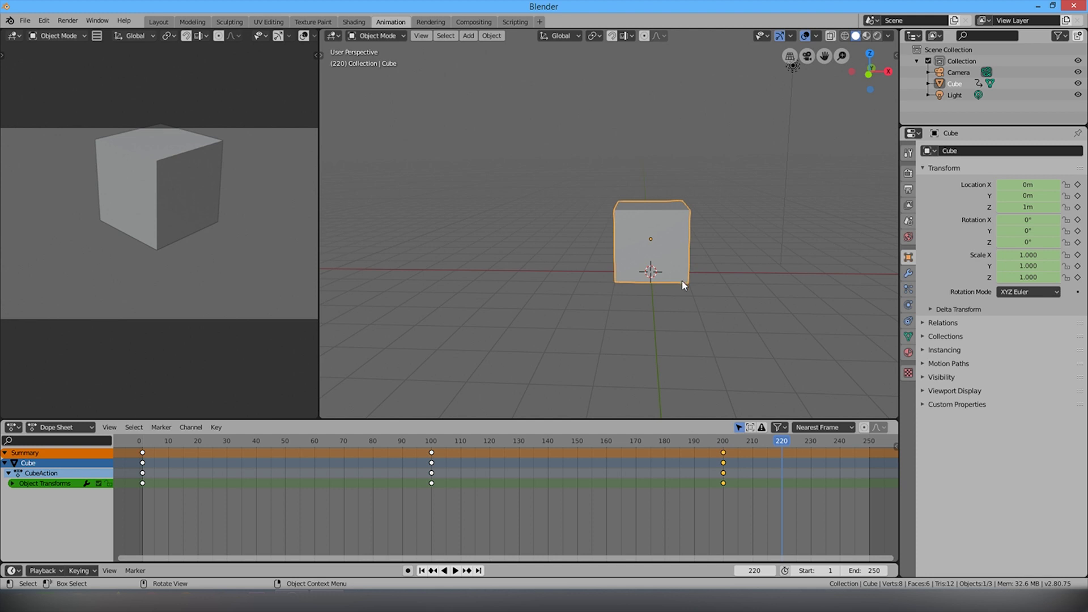
middle_click_drag(682, 271, 691, 283)
left_click(694, 289)
left_click(652, 255)
left_click_drag(756, 487, 686, 442)
key("x")
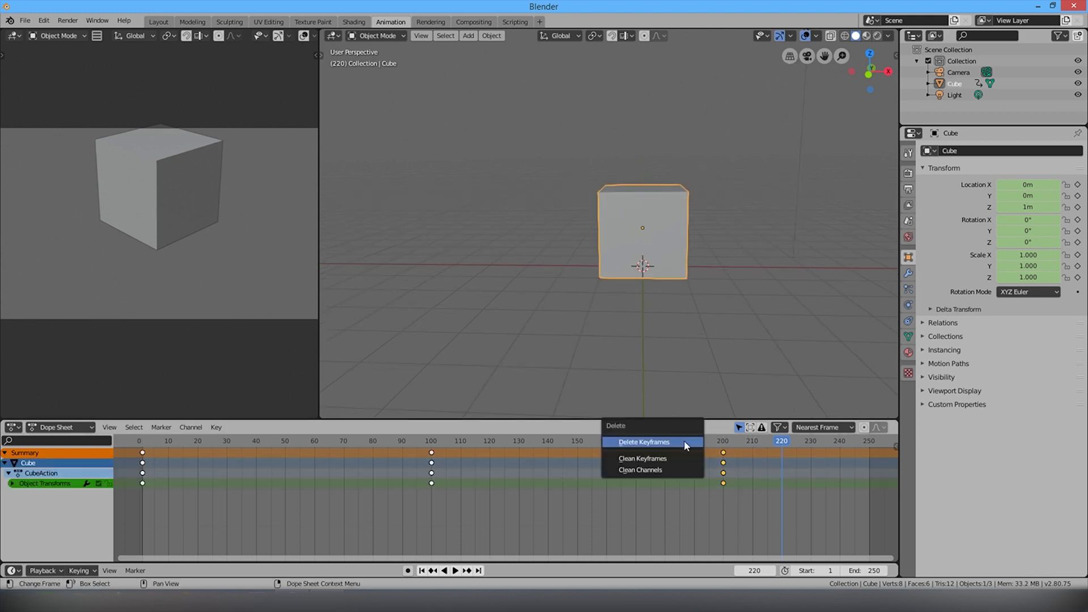
left_click(686, 444)
key("x")
left_click(417, 449)
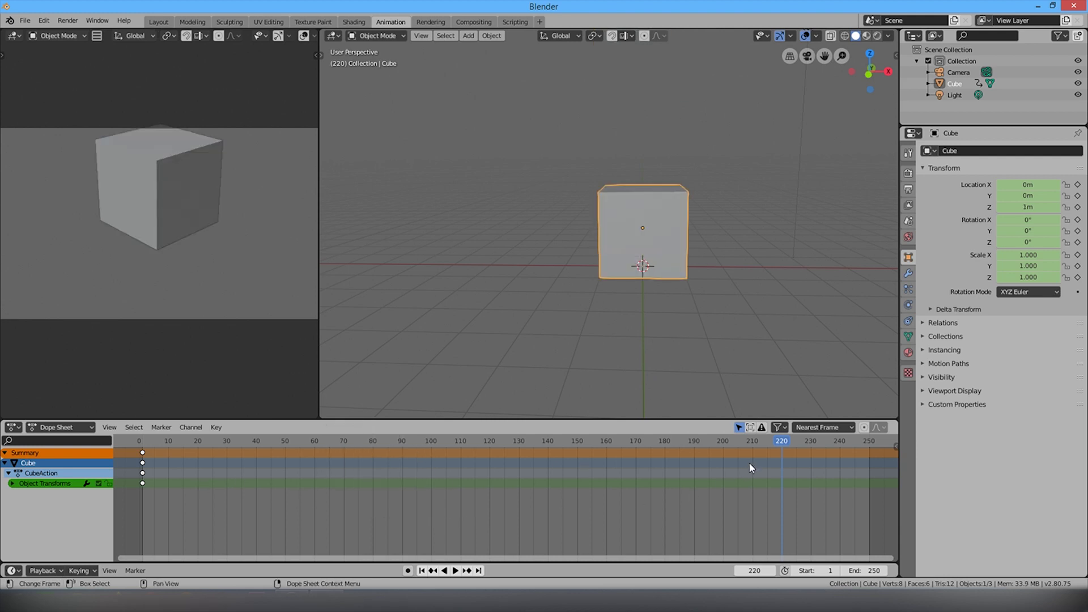
left_click_drag(749, 461, 136, 459)
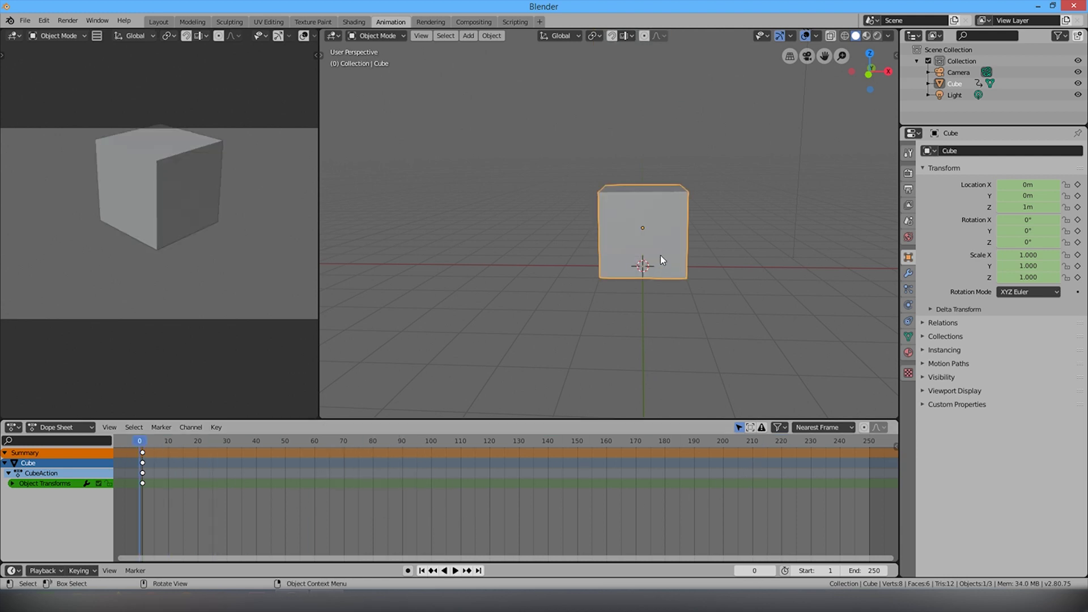
middle_click_drag(781, 233, 712, 73)
mouse_move(680, 350)
middle_mouse_down()
mouse_move(674, 382)
mouse_move(702, 379)
mouse_move(633, 369)
mouse_move(601, 301)
middle_mouse_up()
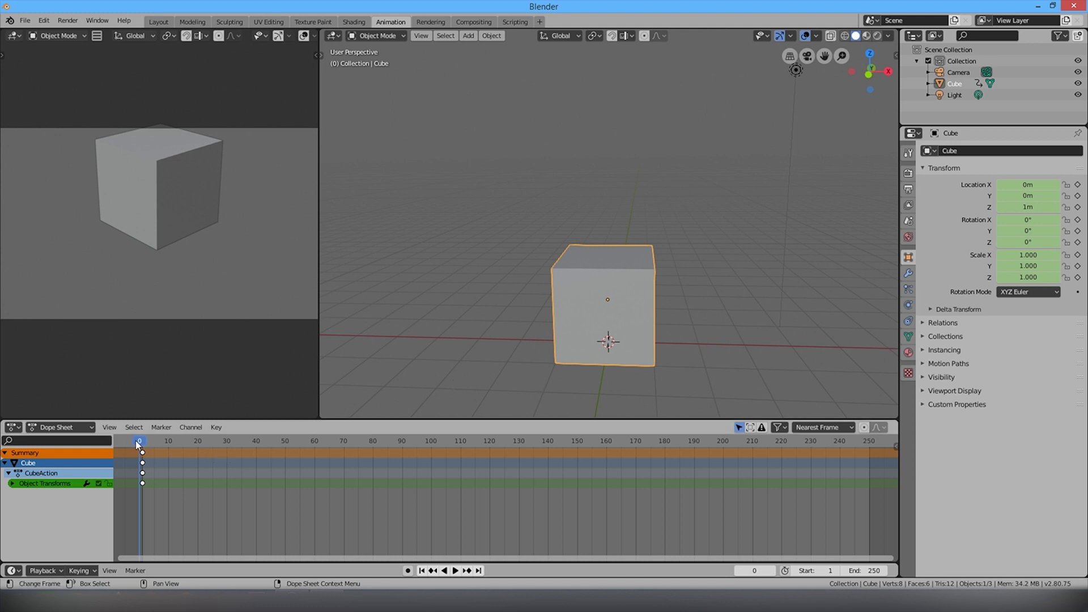
Move the playhead to frame 20, testing and cancelling a few transform keys.
left_click_drag(139, 444, 142, 443)
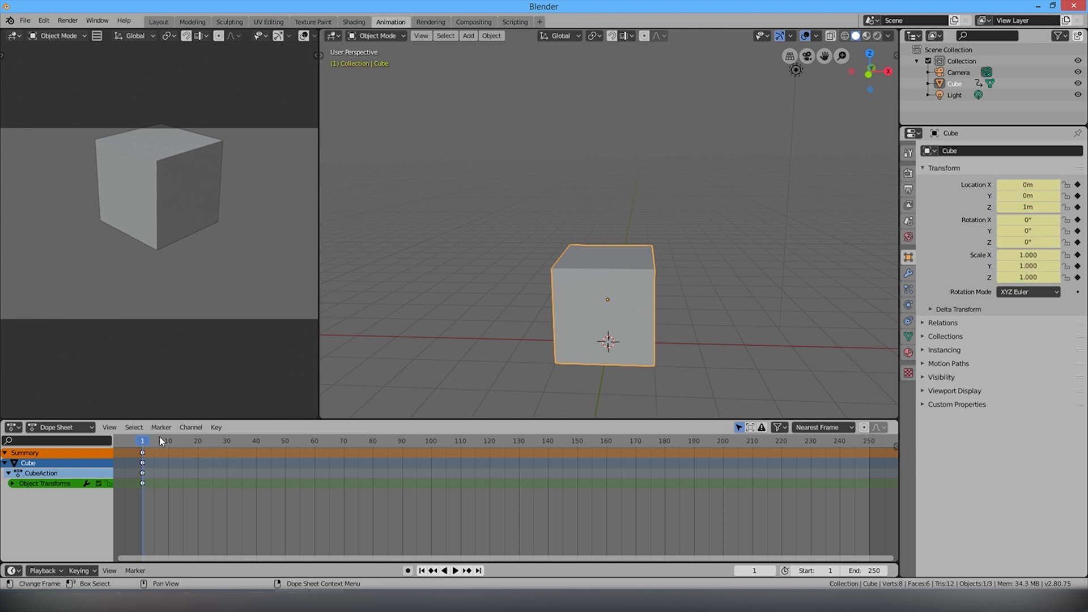
key("g")
key("Escape")
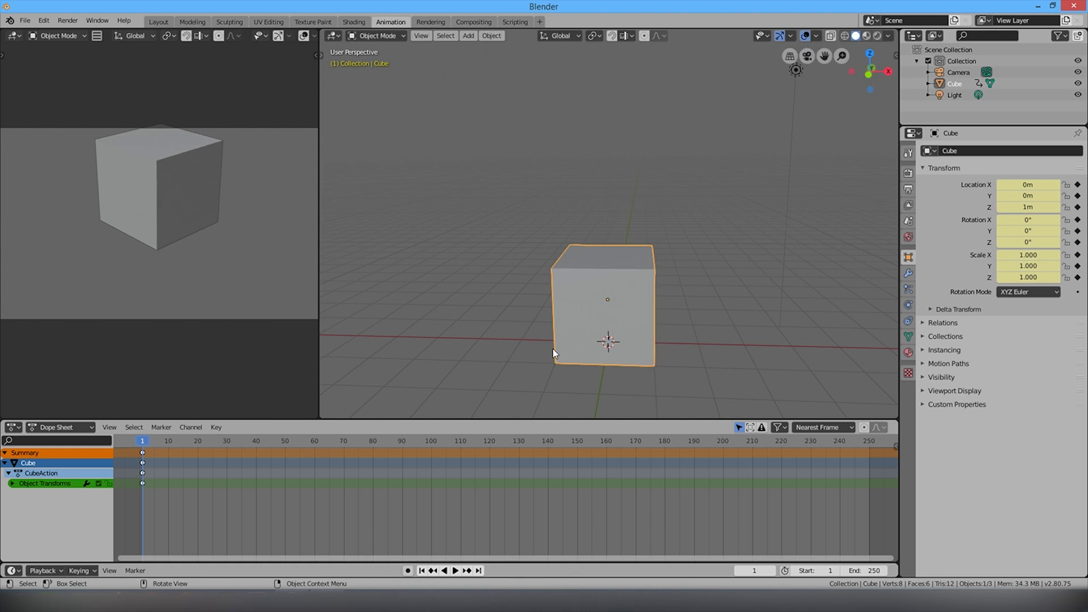
key("space")
left_click(200, 444)
key("space")
key("z")
key("Escape")
key("x")
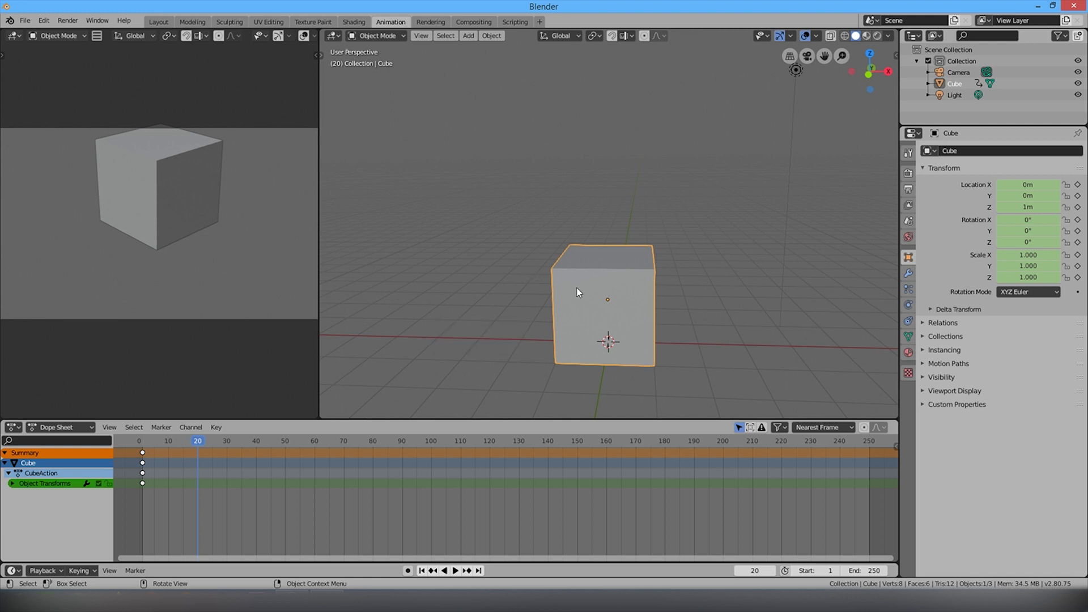
key("g")
key("Escape")
Raise the cube to Z 3.8557 m and key its LocRotScale at frame 20.
key("g")
key("z")
left_click(585, 123)
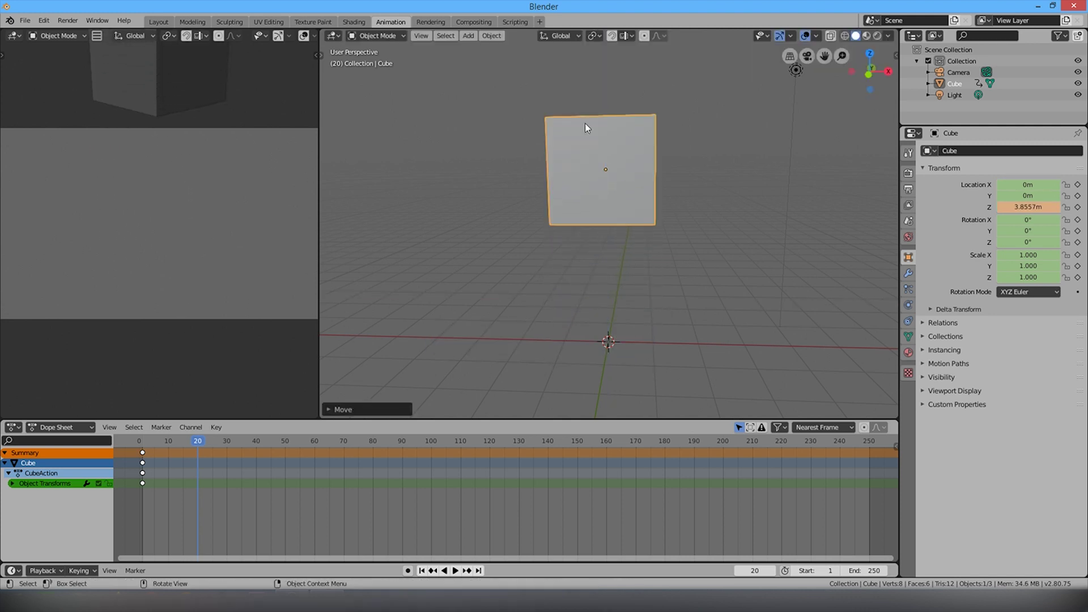
right_click(612, 237)
key("i")
left_click(624, 233)
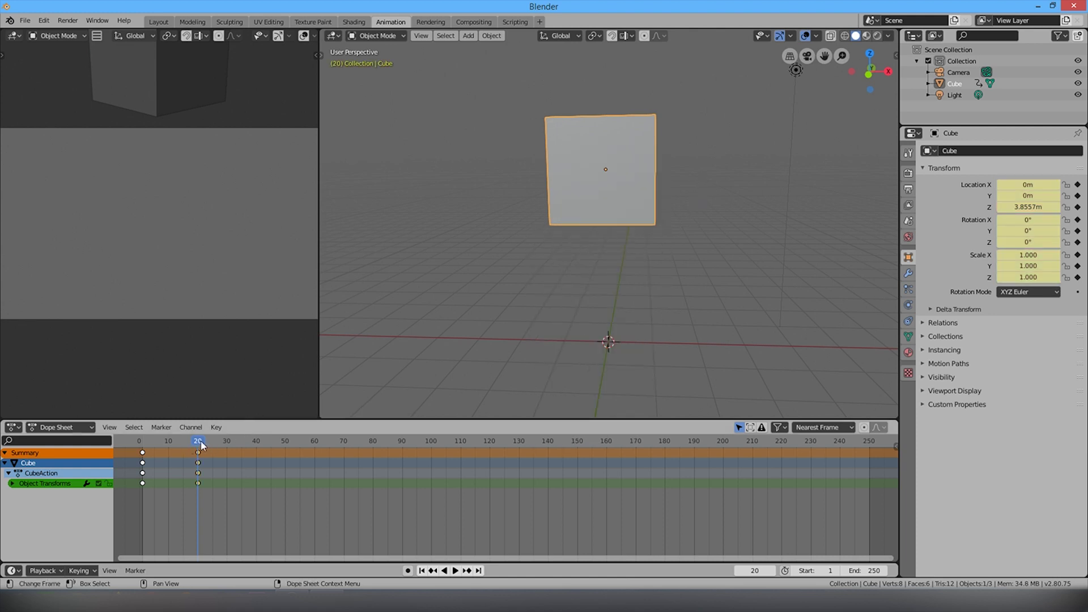
Copy the frame-0 keyframes to frame 40, returning the cube to 1 m.
left_click_drag(201, 446, 256, 446)
left_click_drag(148, 506, 126, 451)
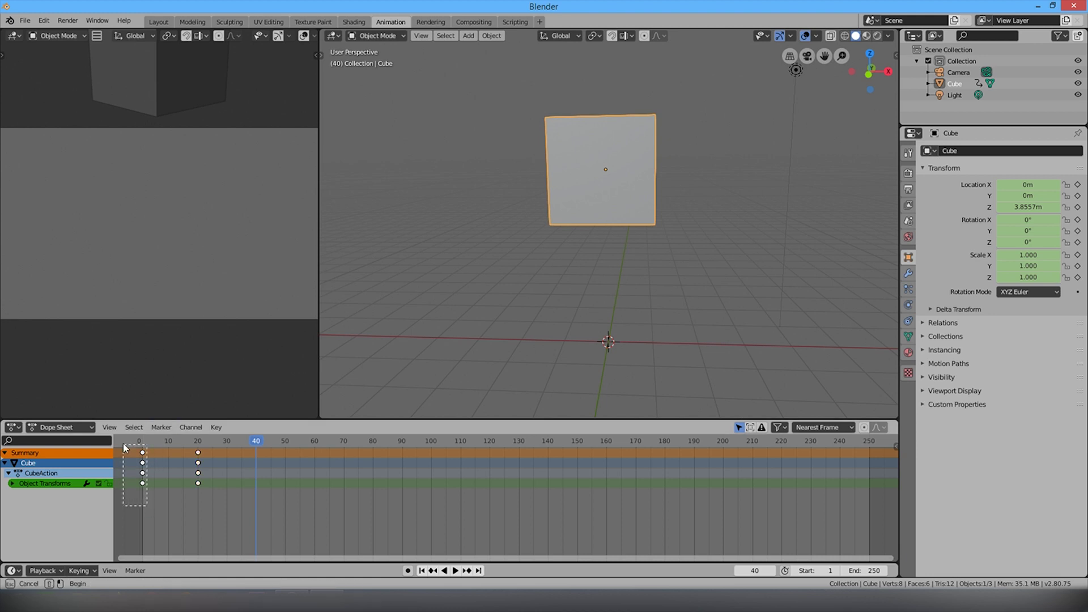
key("ctrl+c")
key("ctrl+v")
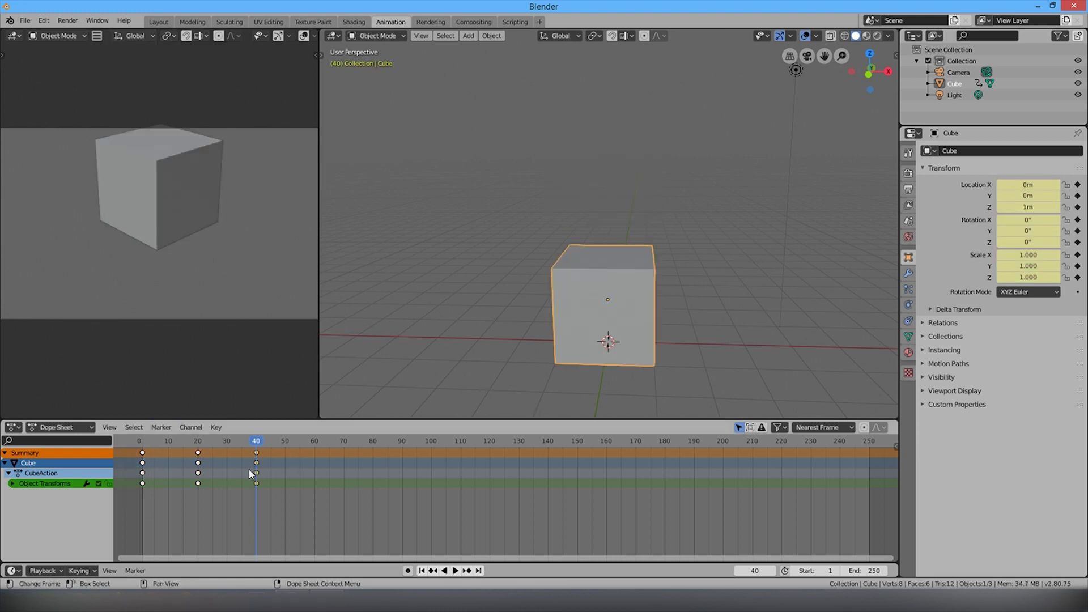
Set the frame 20 and 40 keyframes to Elastic interpolation.
left_click(198, 463, "shift")
left_click_drag(282, 512, 199, 454)
right_click(233, 500)
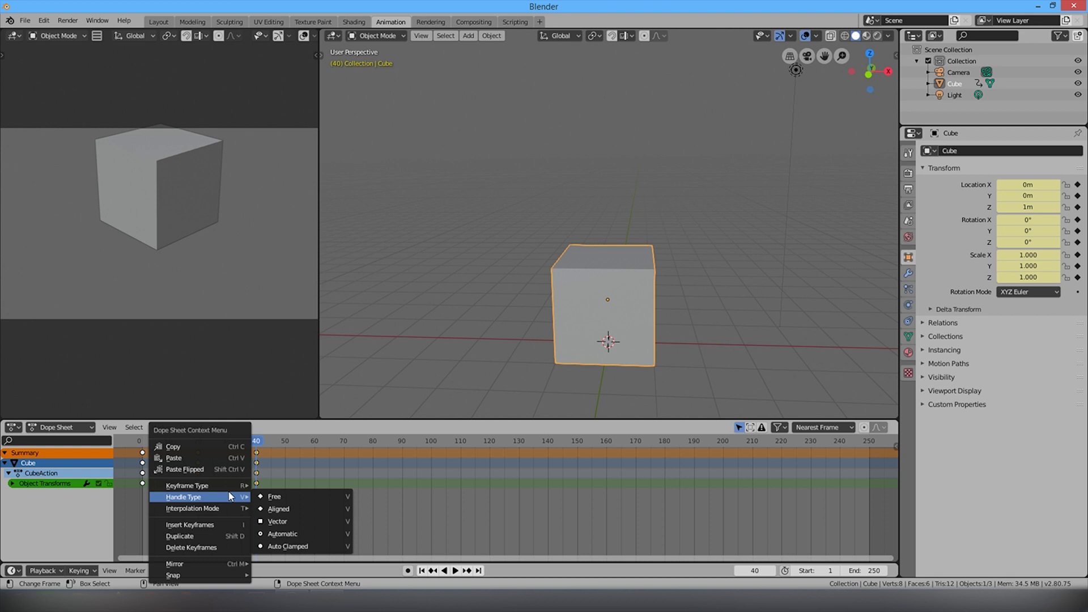
mouse_move(193, 508)
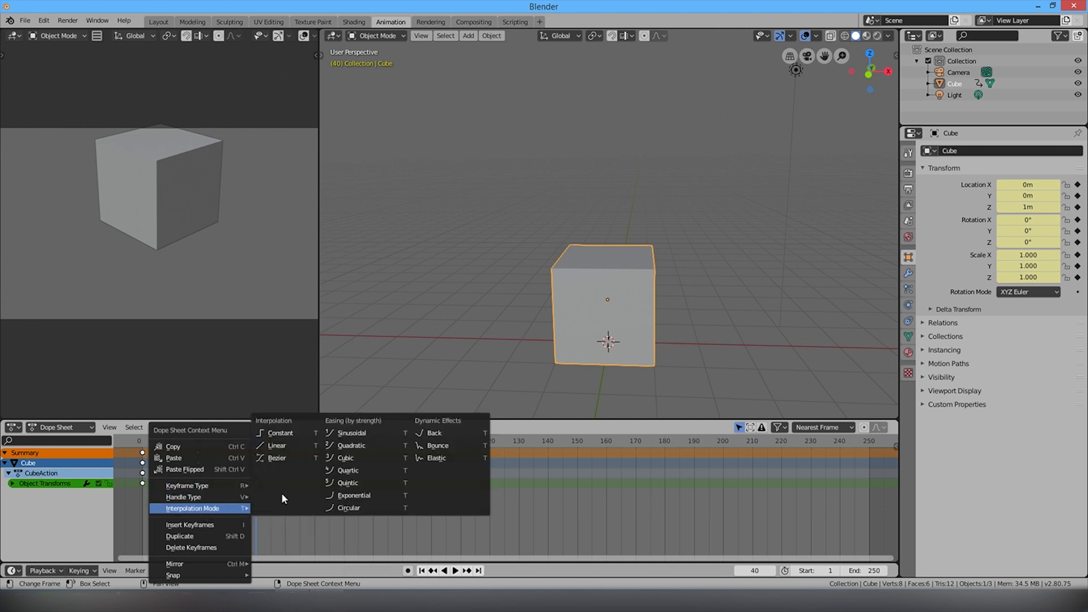
left_click(439, 461)
Rewind to frame 0 and play the animation to preview the elastic fall.
left_click_drag(256, 440, 139, 441)
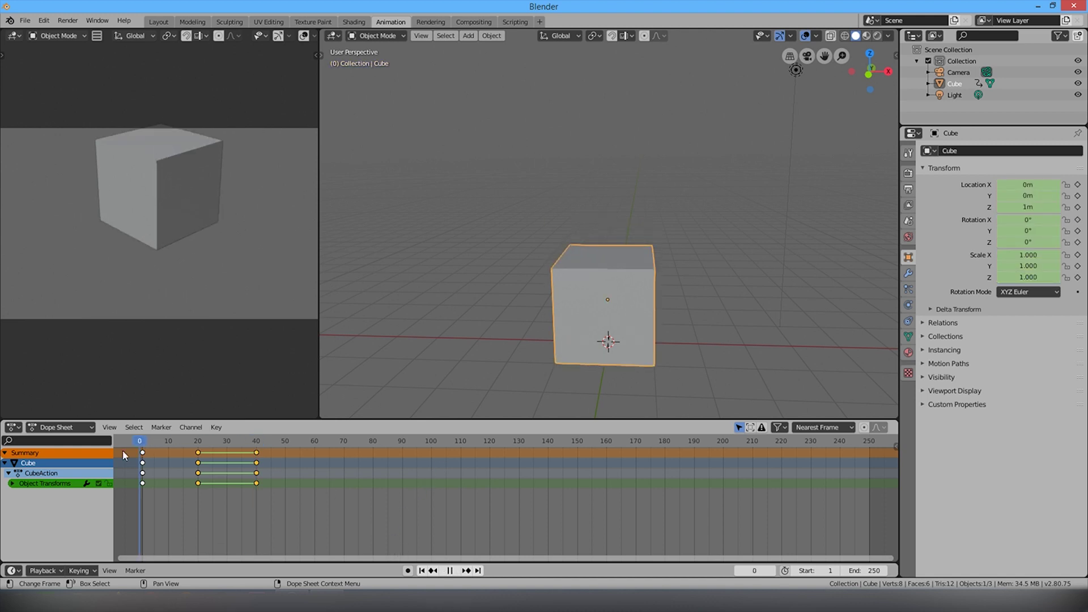
left_click(455, 571)
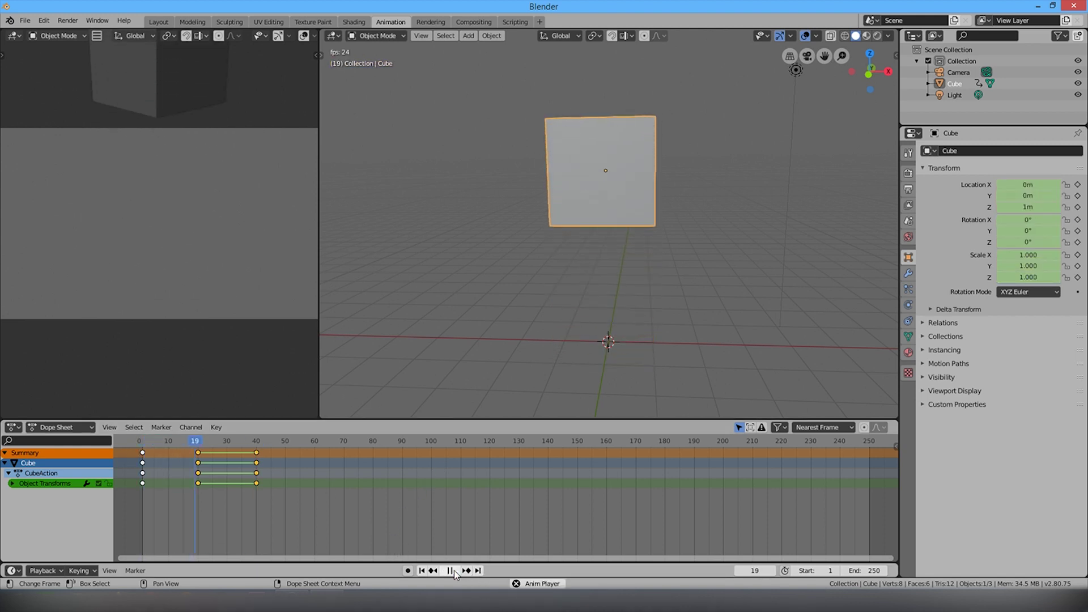
left_click(451, 571)
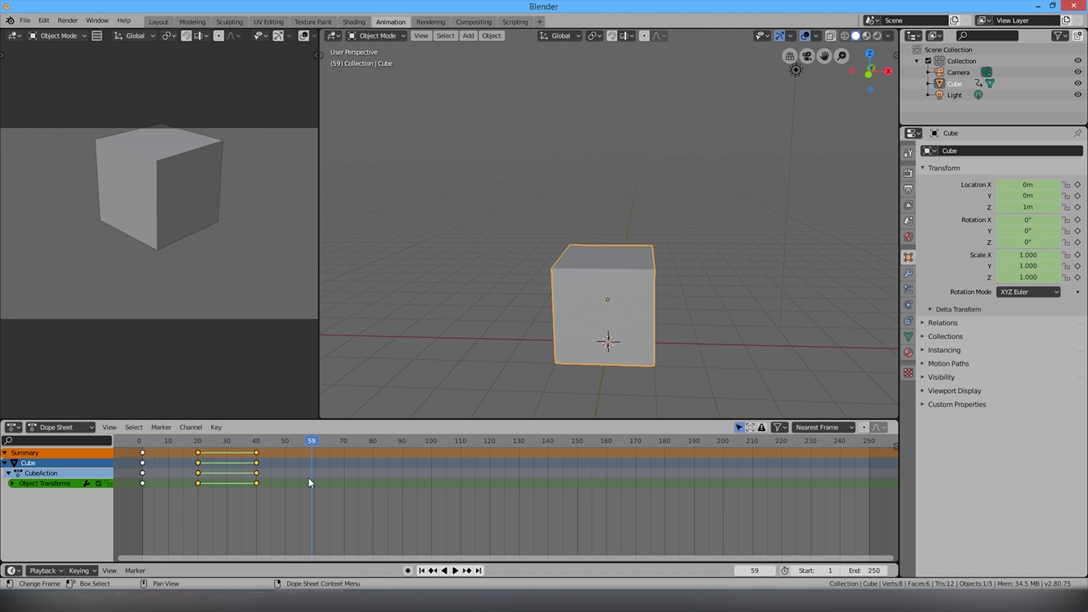
Give the cube's frame 20 and 40 keyframes Bounce interpolation, then rewind to frame 0.
key("Down")
key("alt+a")
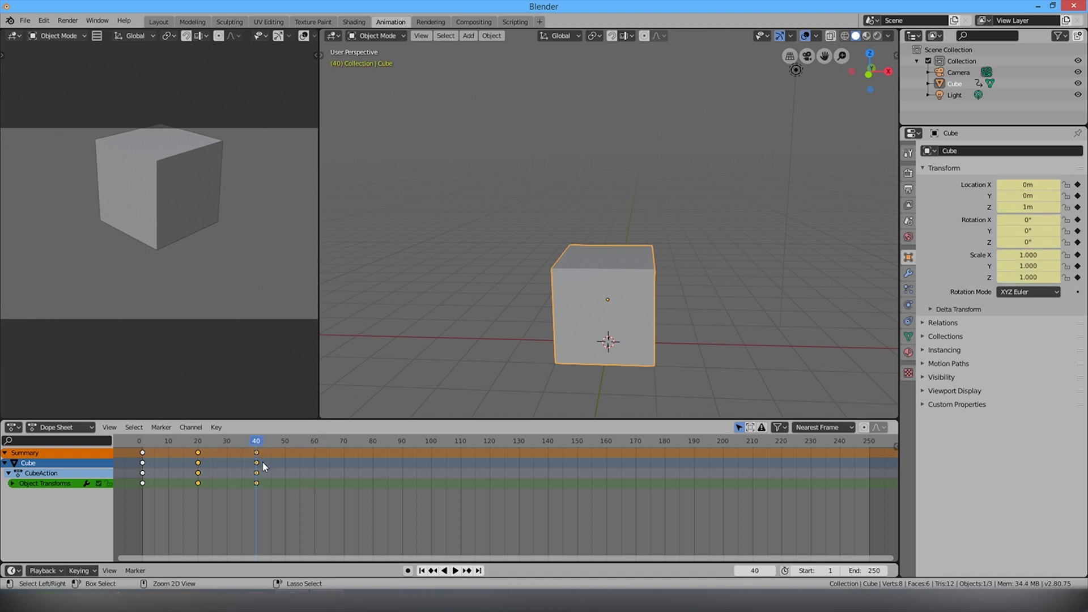
left_click_drag(274, 496, 179, 444)
right_click(224, 475)
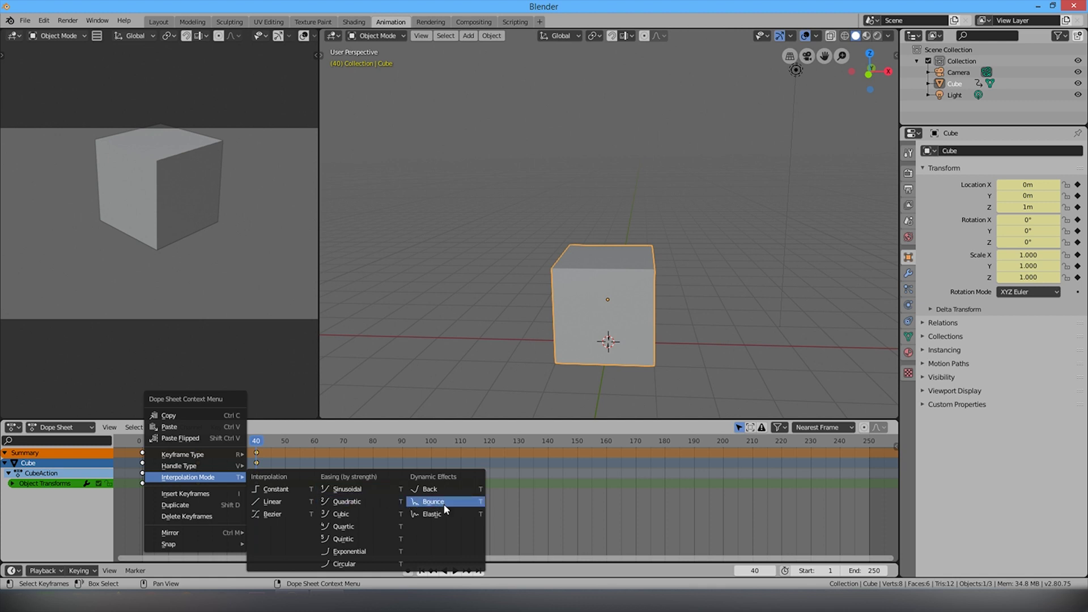
left_click(444, 507)
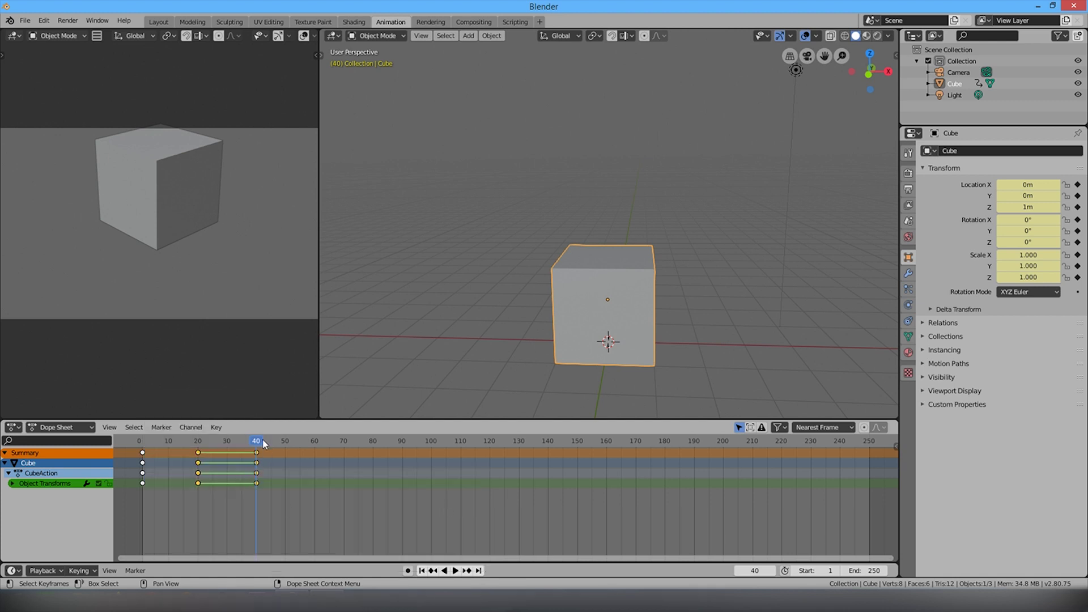
left_click_drag(258, 441, 140, 441)
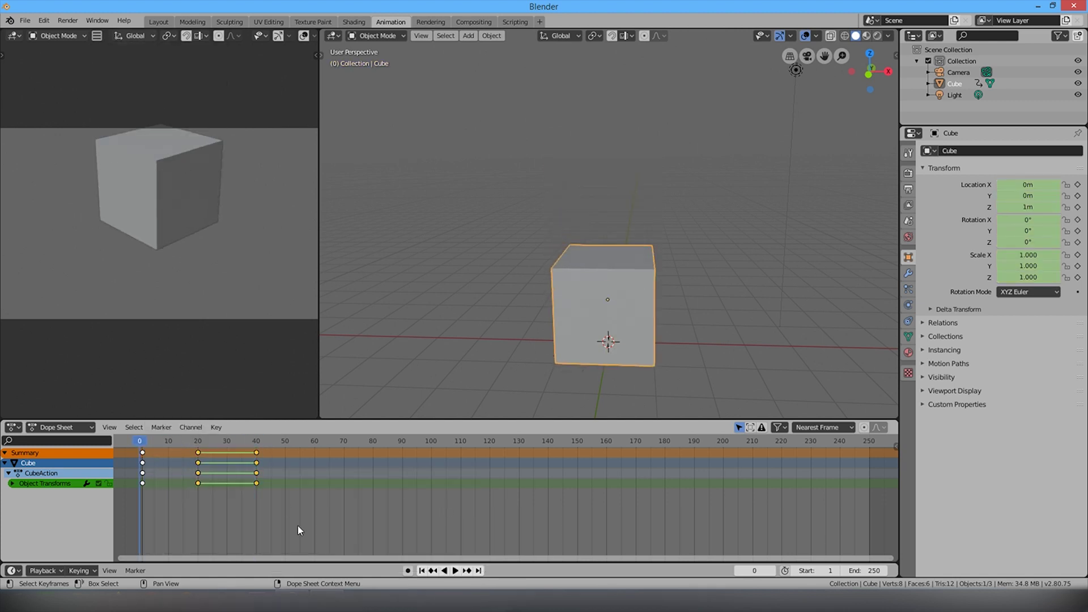
Play and stop the bouncing animation, then orbit to view the cube's underside.
left_click(459, 571)
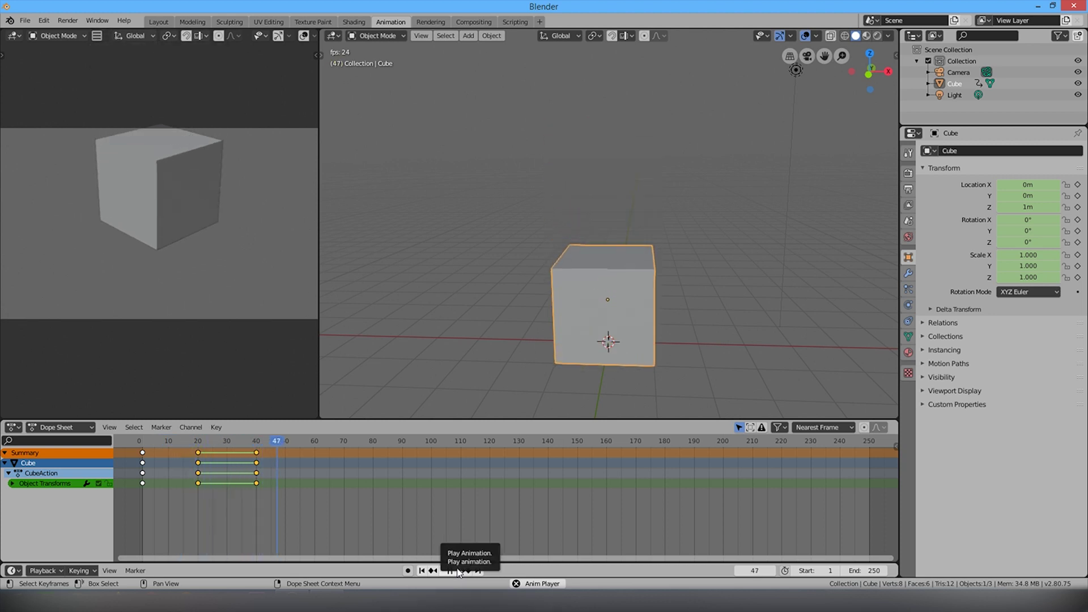
left_click(459, 571)
mouse_move(634, 331)
middle_mouse_down()
mouse_move(617, 354)
mouse_move(561, 375)
middle_mouse_up()
middle_click_drag(593, 55, 593, 260)
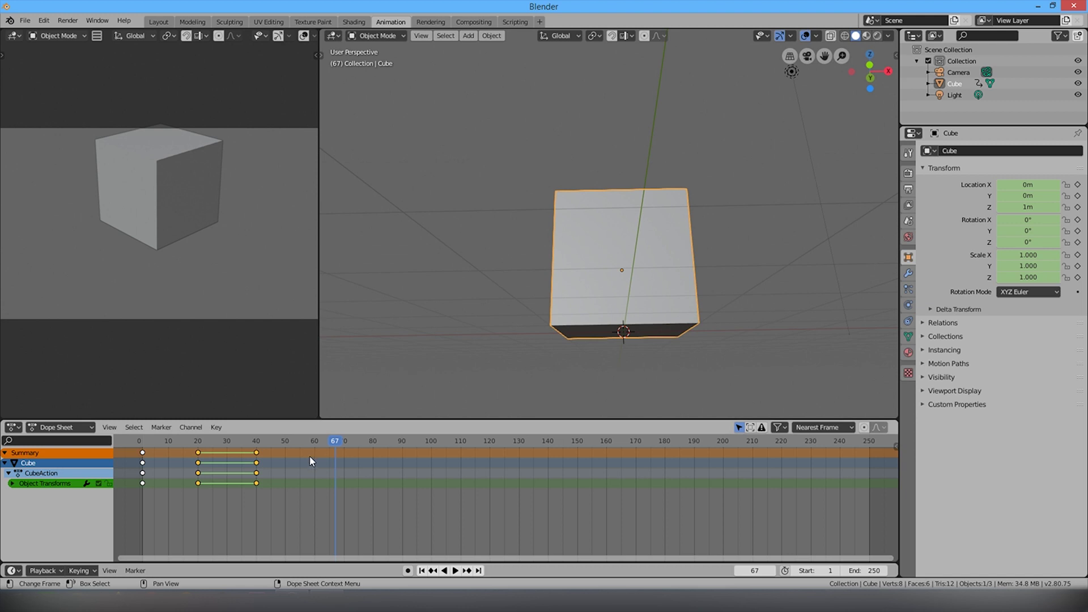
Scrub to frame 23 with the cube raised, look down on the grid, and delete the cube.
left_click(129, 445)
left_click_drag(142, 451, 206, 452)
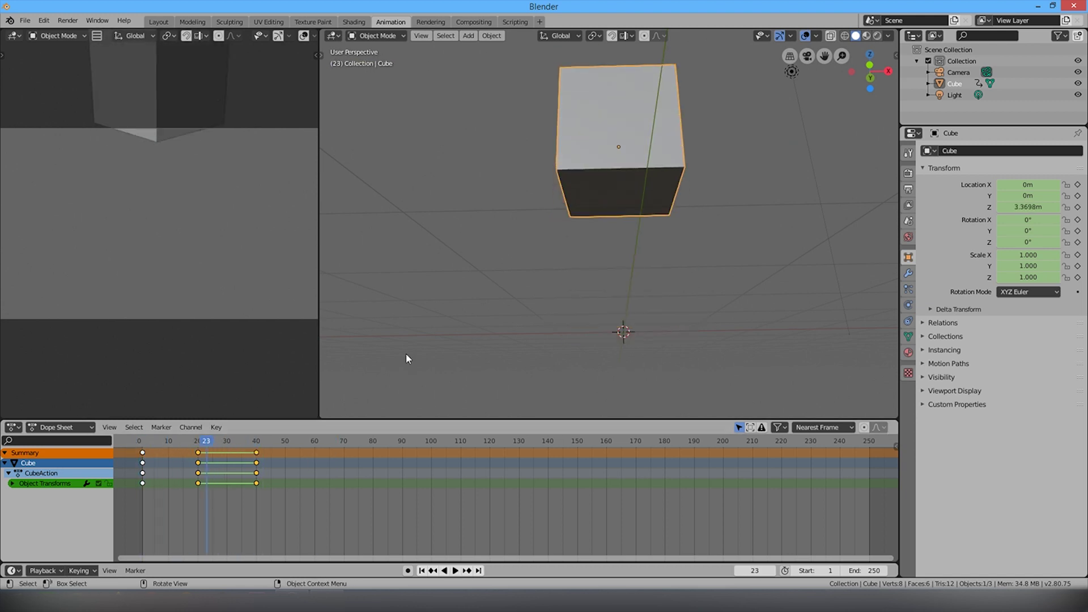
mouse_move(692, 185)
middle_mouse_down()
mouse_move(712, 219)
mouse_move(690, 213)
middle_mouse_up()
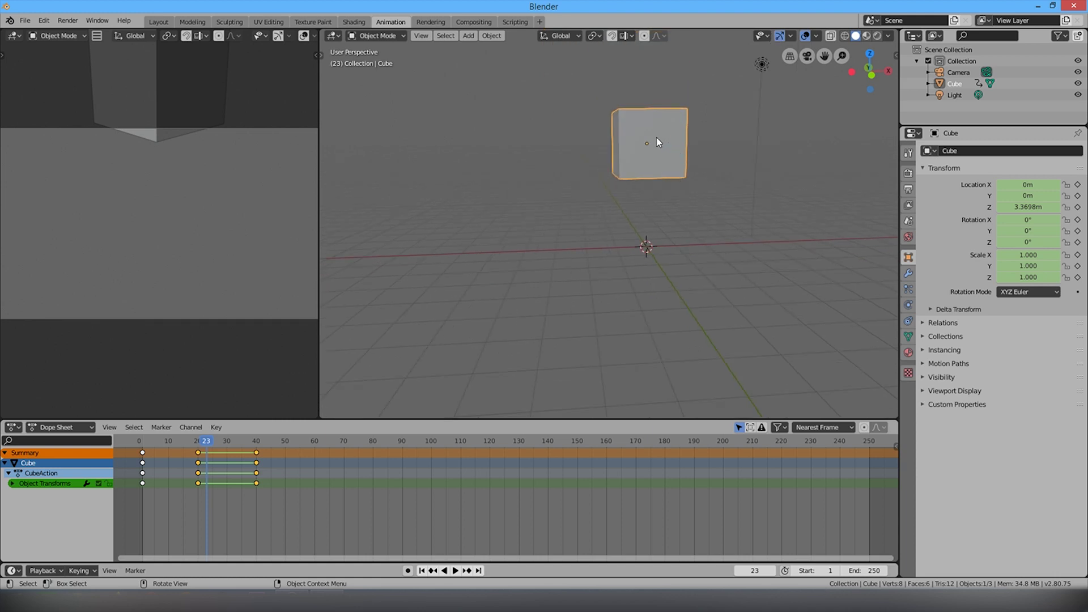
key("Delete")
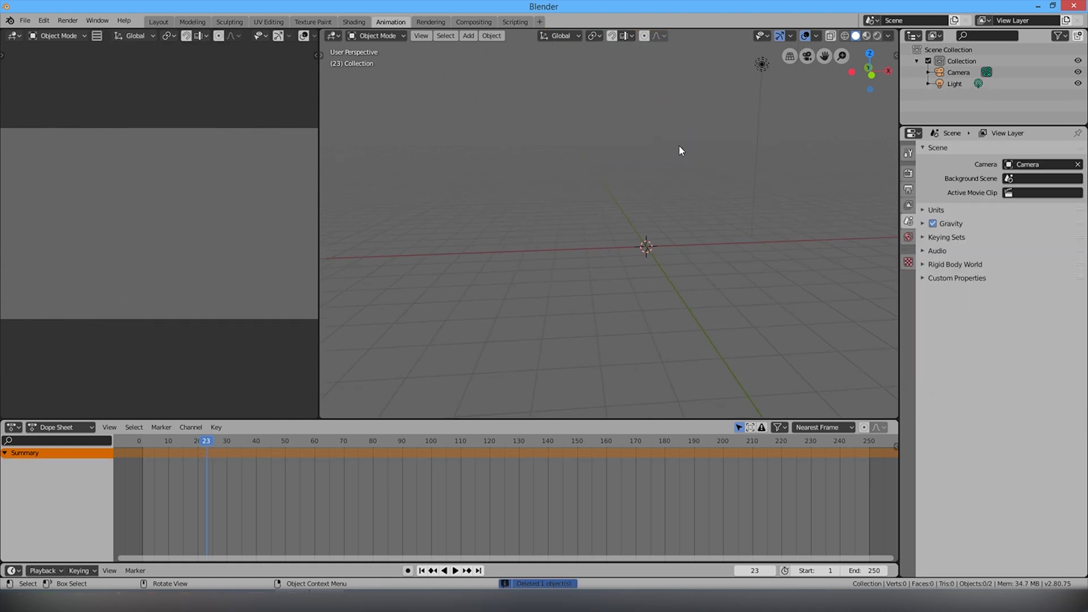